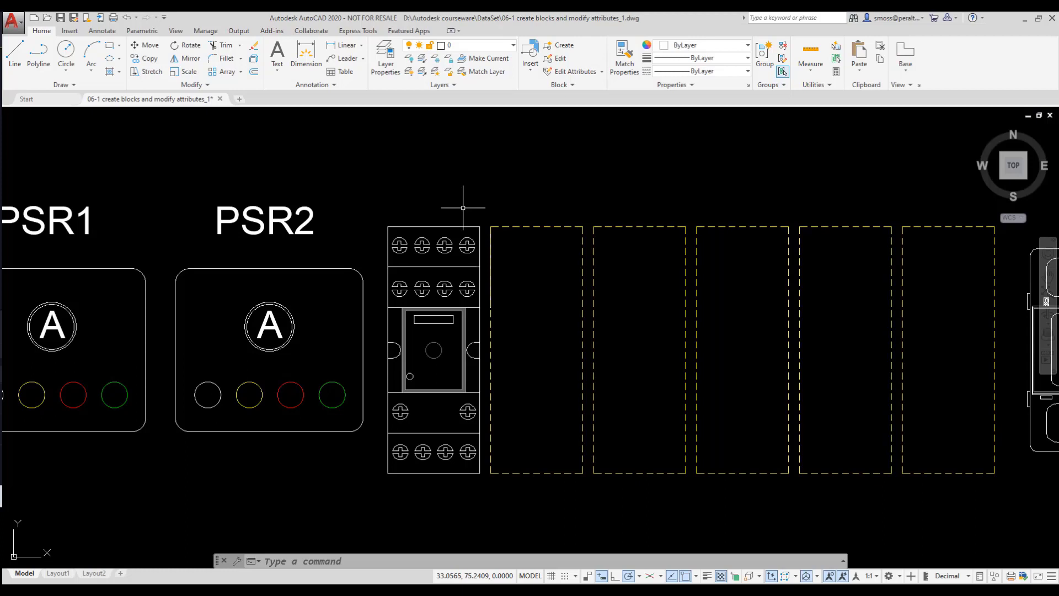
Start an attribute definition with the tag REFDESIGN, prompt REF DESIGNATOR and default value R1
{"action": "left_click", "coordinate": [69, 31]}
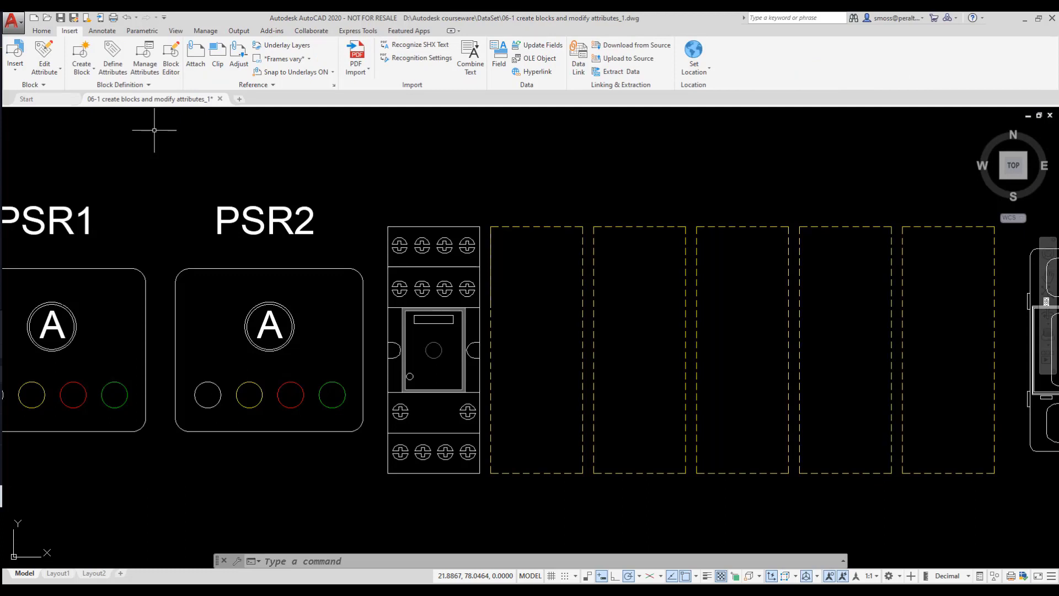
{"action": "left_click", "coordinate": [60, 71]}
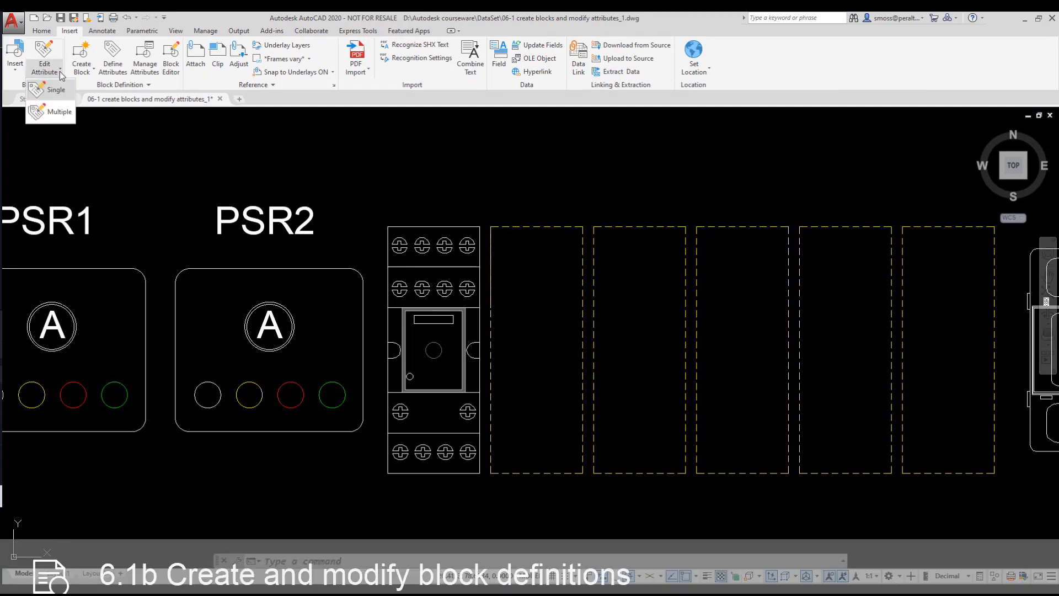
{"action": "left_click", "coordinate": [115, 62]}
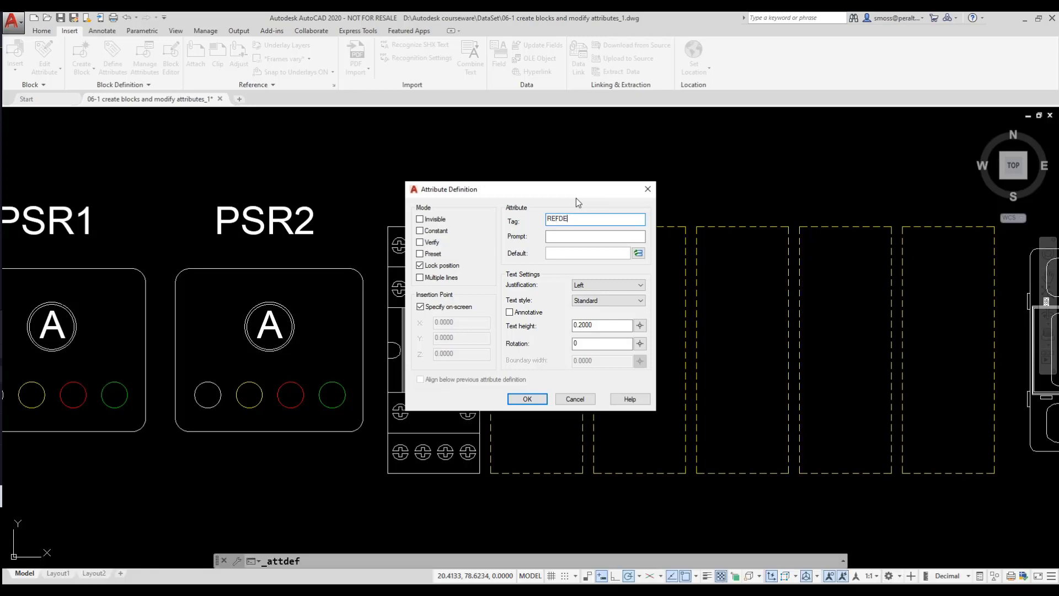
{"action": "left_click", "coordinate": [563, 235]}
{"action": "type", "text": "REF DESI"}
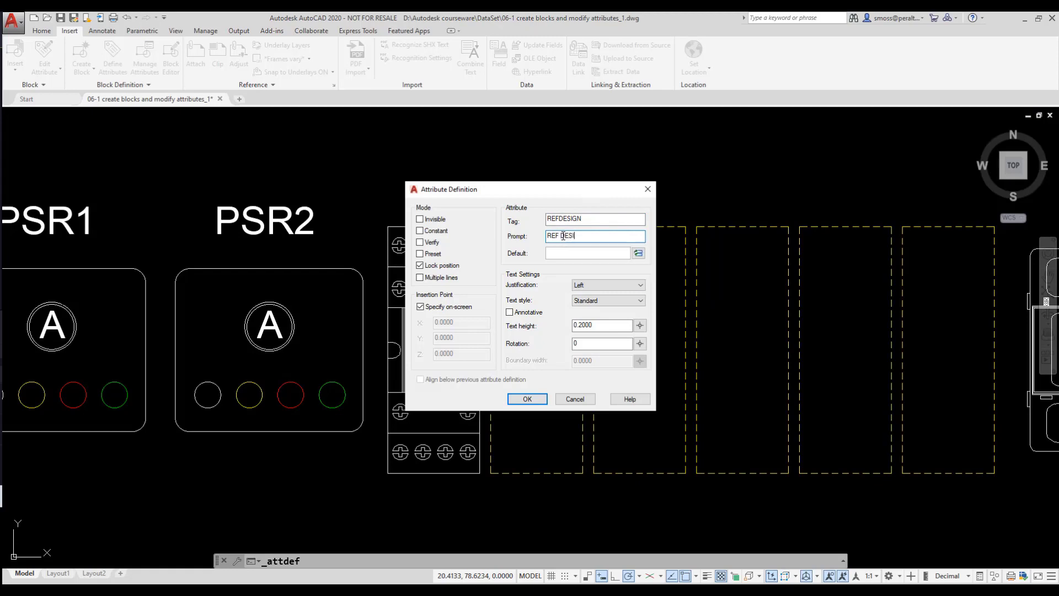
{"action": "type", "text": "GNATOR"}
{"action": "left_click", "coordinate": [562, 254]}
{"action": "type", "text": "R1"}
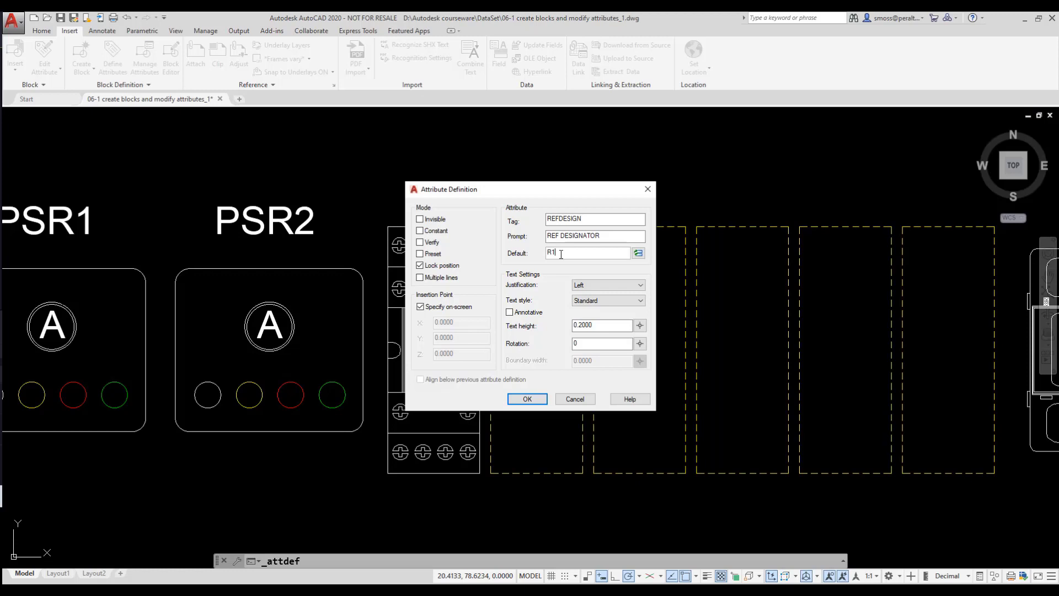
Give the REFDESIGN attribute Middle justification and a text height of 1.0, and place it above the relay
{"action": "left_click", "coordinate": [606, 287]}
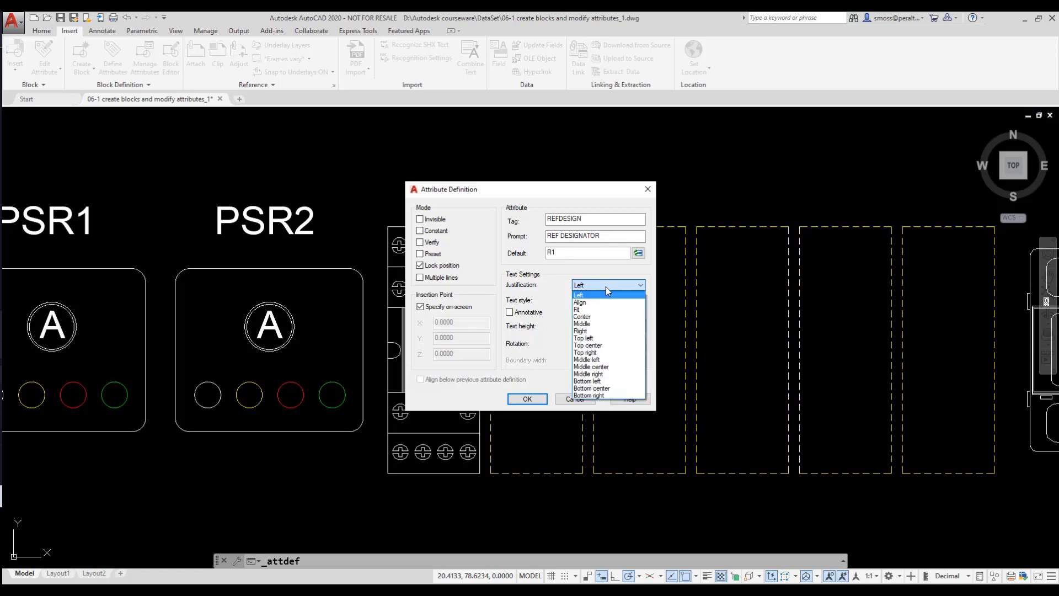
{"action": "left_click", "coordinate": [583, 324]}
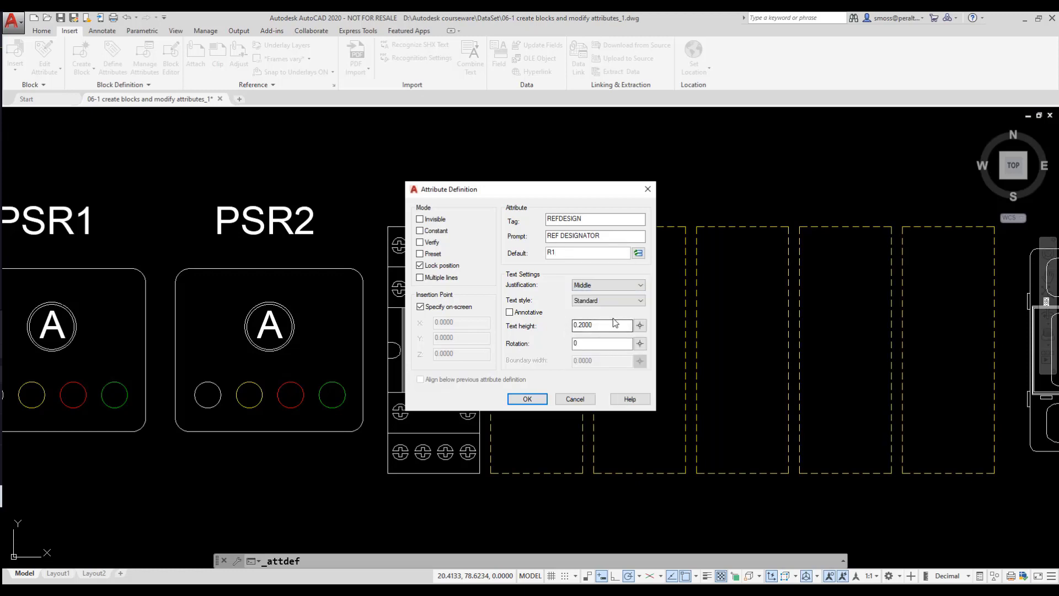
{"action": "left_click_drag", "start_coordinate": [615, 322], "coordinate": [545, 324]}
{"action": "type", "text": "1.0"}
{"action": "left_click", "coordinate": [527, 399]}
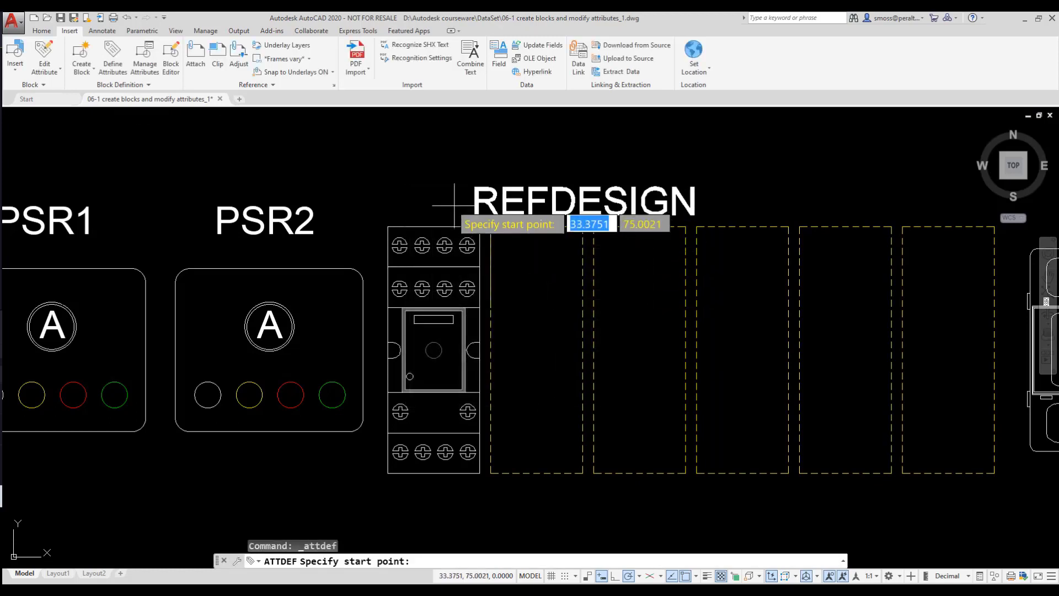
{"action": "left_click", "coordinate": [422, 222]}
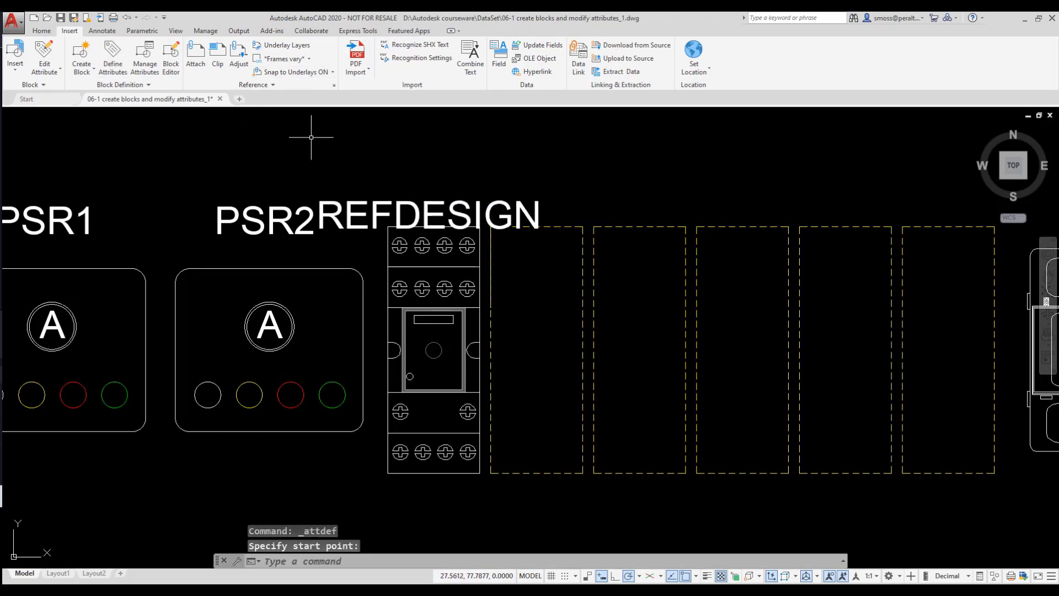
Draw a vertical guide line upward from just above the middle of the relay's top edge
{"action": "type", "text": "l"}
{"action": "key", "text": "Return"}
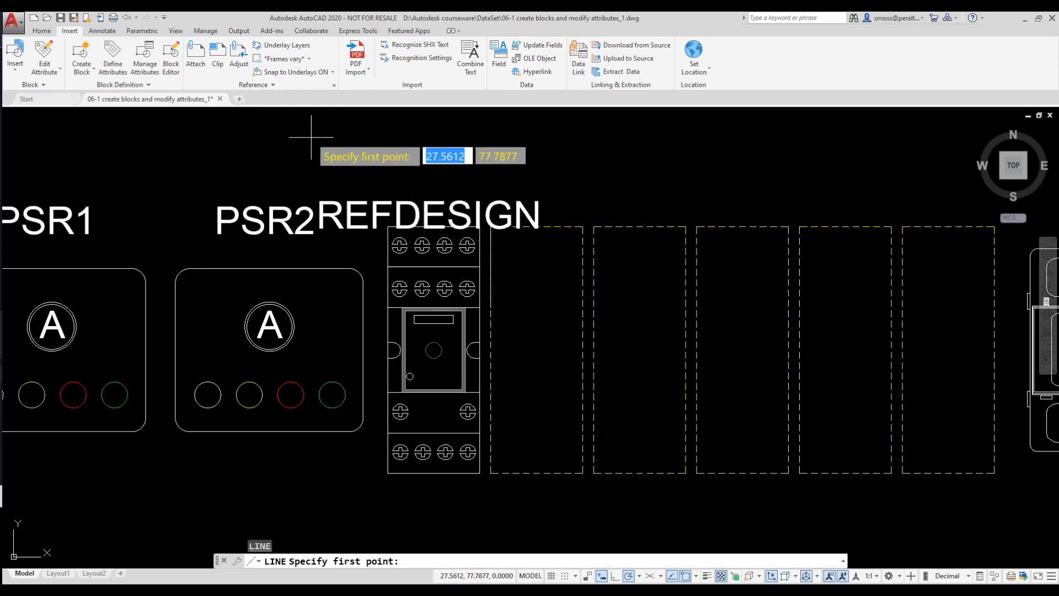
{"action": "left_click", "coordinate": [434, 220]}
{"action": "left_click", "coordinate": [434, 160]}
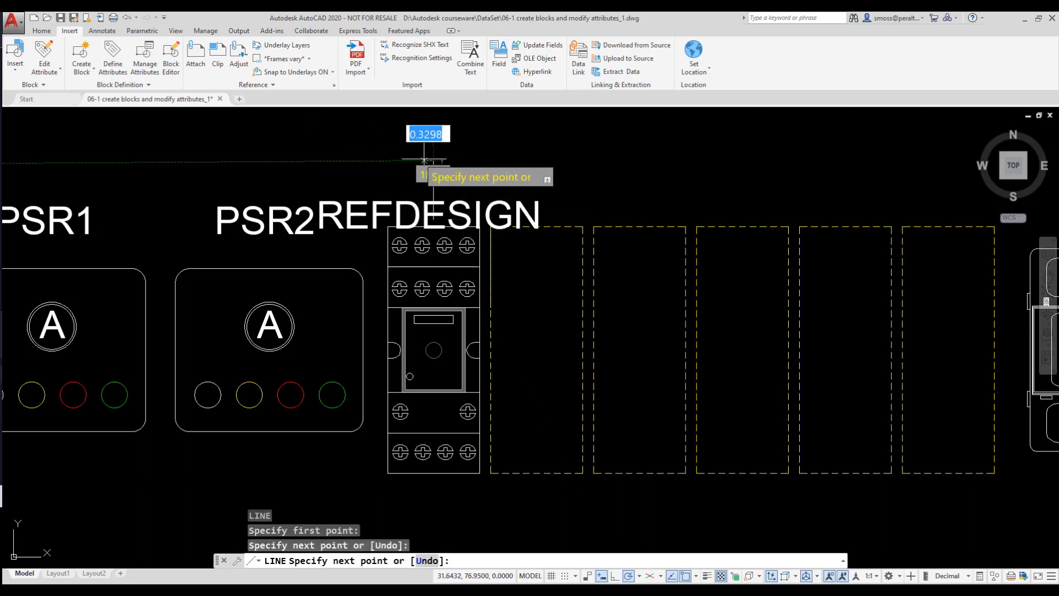
{"action": "right_click", "coordinate": [397, 157]}
{"action": "left_click", "coordinate": [409, 164]}
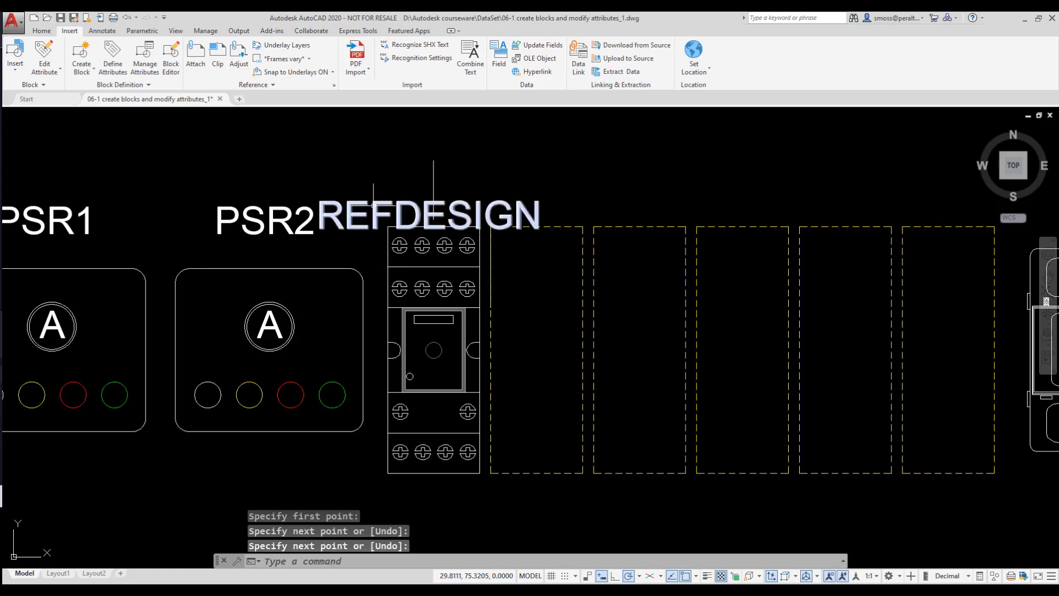
Move the REFDESIGN attribute so that its middle point sits on the lower end of the guide line
{"action": "left_click", "coordinate": [429, 214]}
{"action": "left_click", "coordinate": [429, 215]}
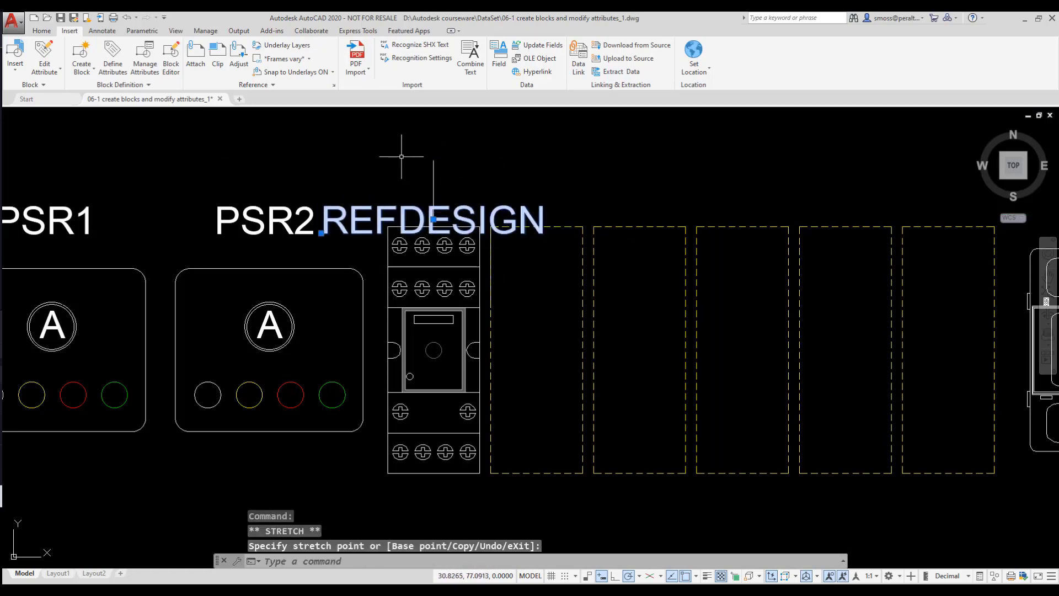
{"action": "key", "text": "Escape"}
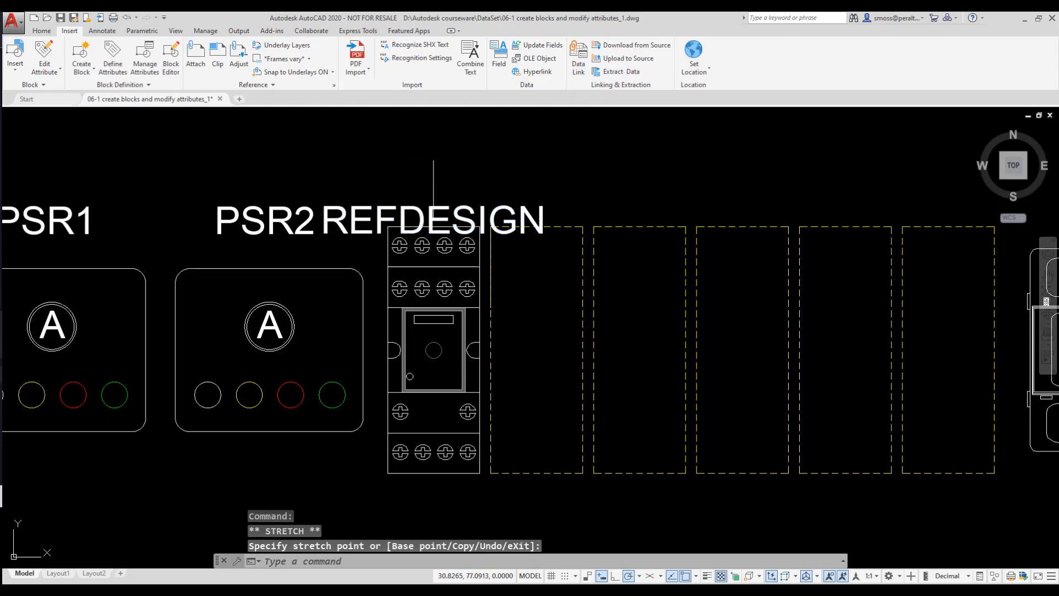
Stretch the upper end of the guide line above the relay farther up
{"action": "left_click", "coordinate": [433, 165]}
{"action": "left_click", "coordinate": [435, 158]}
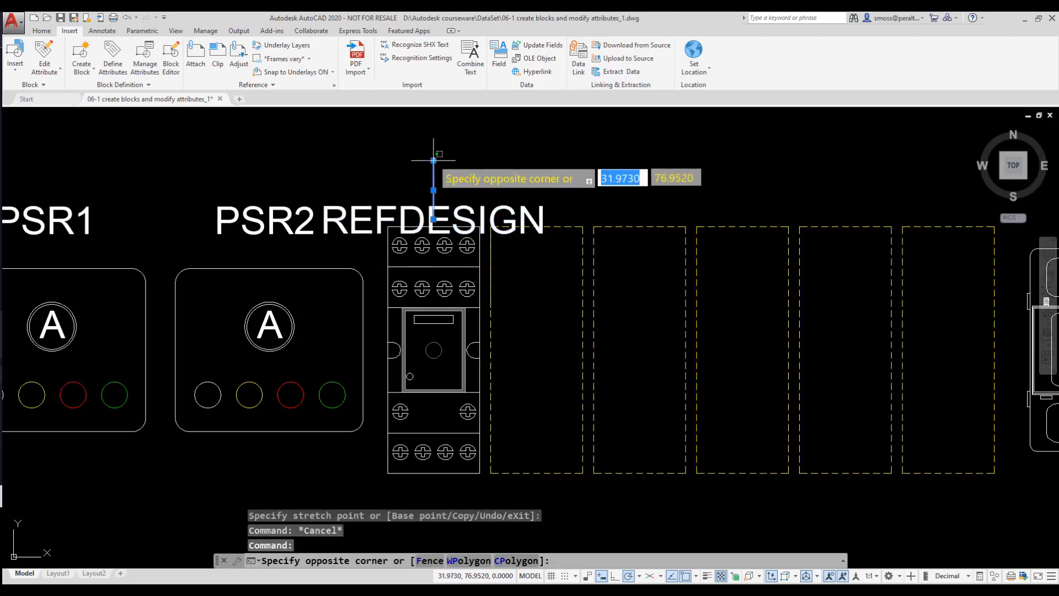
{"action": "left_click", "coordinate": [434, 158]}
{"action": "left_click", "coordinate": [433, 157]}
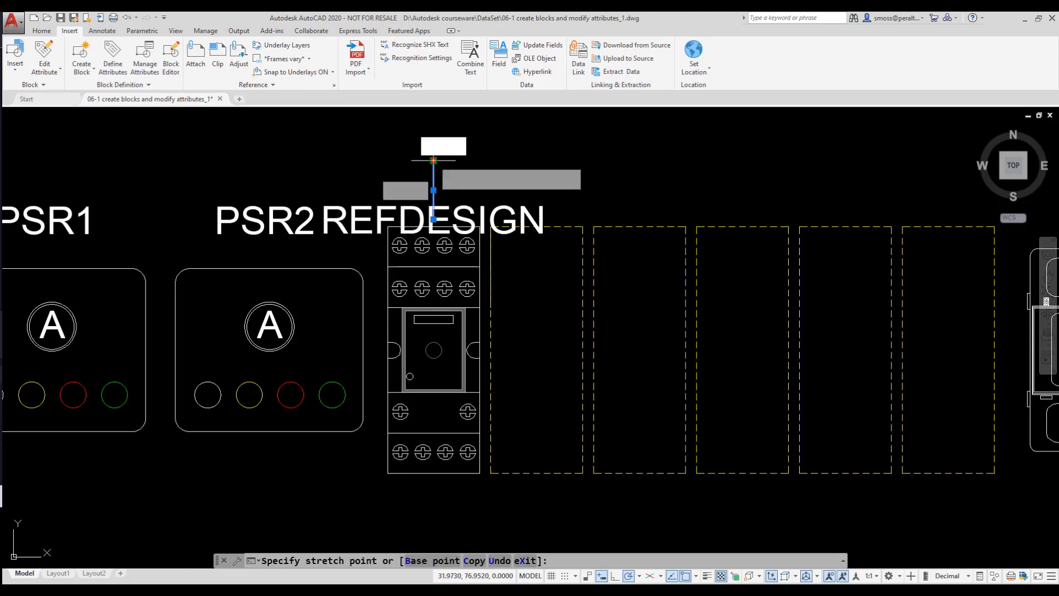
{"action": "left_click", "coordinate": [434, 128]}
{"action": "key", "text": "Escape"}
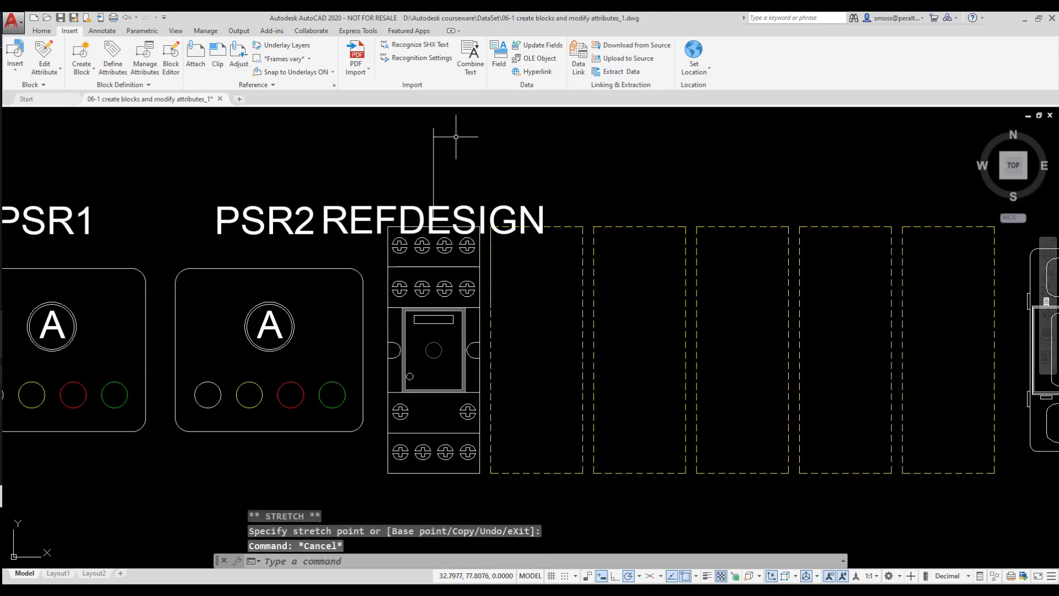
Start a new invisible attribute definition with tag MFR, prompt MFR and default value AUTOMATION DIRECT
{"action": "right_click", "coordinate": [379, 145]}
{"action": "mouse_move", "coordinate": [462, 164]}
{"action": "left_click", "coordinate": [543, 174]}
{"action": "left_click", "coordinate": [420, 219]}
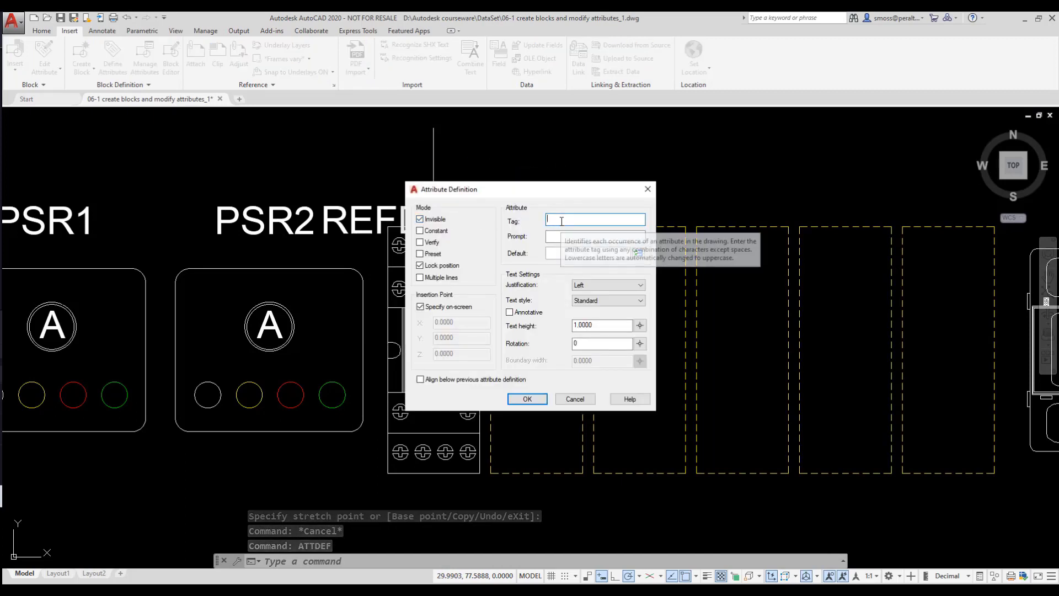
{"action": "type", "text": "MFR"}
{"action": "key", "text": "Tab"}
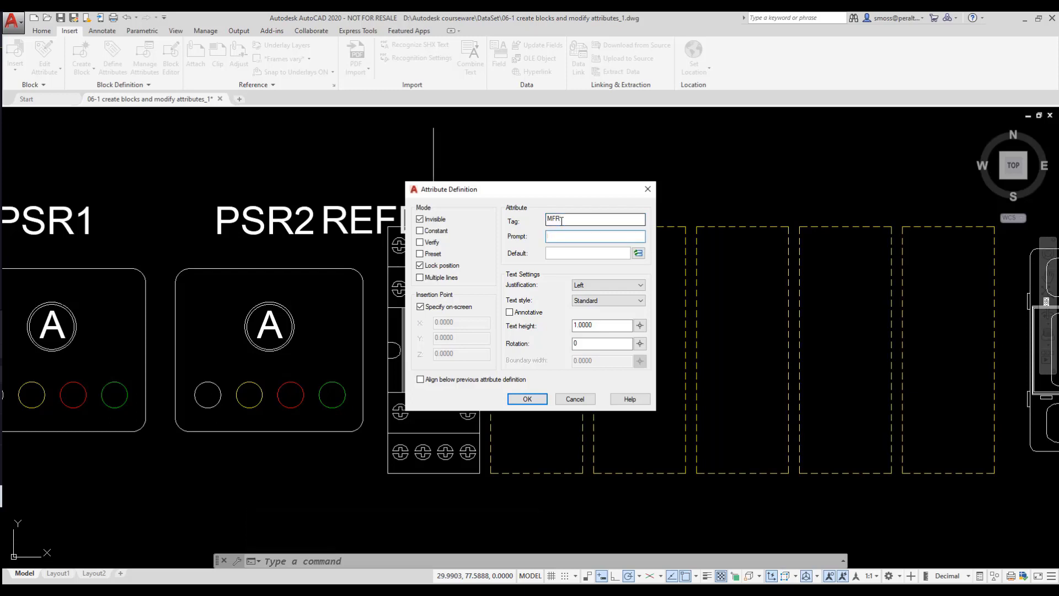
{"action": "type", "text": "MFR"}
{"action": "key", "text": "Tab"}
{"action": "type", "text": "AUTOMATION DIRECT"}
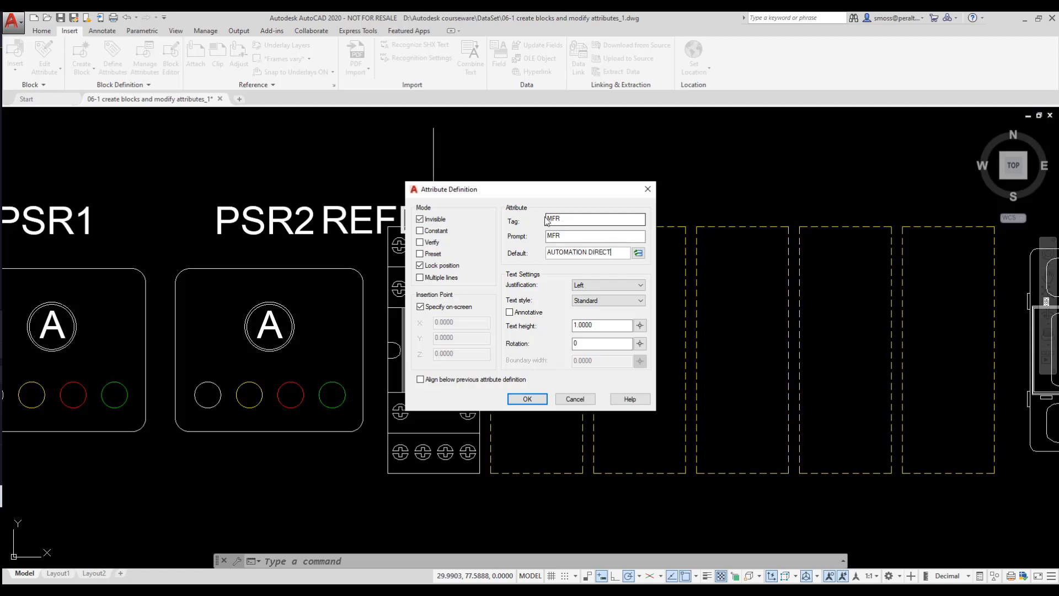
Give the MFR attribute Middle justification and place it on the guide line above REFDESIGN
{"action": "left_click", "coordinate": [595, 283]}
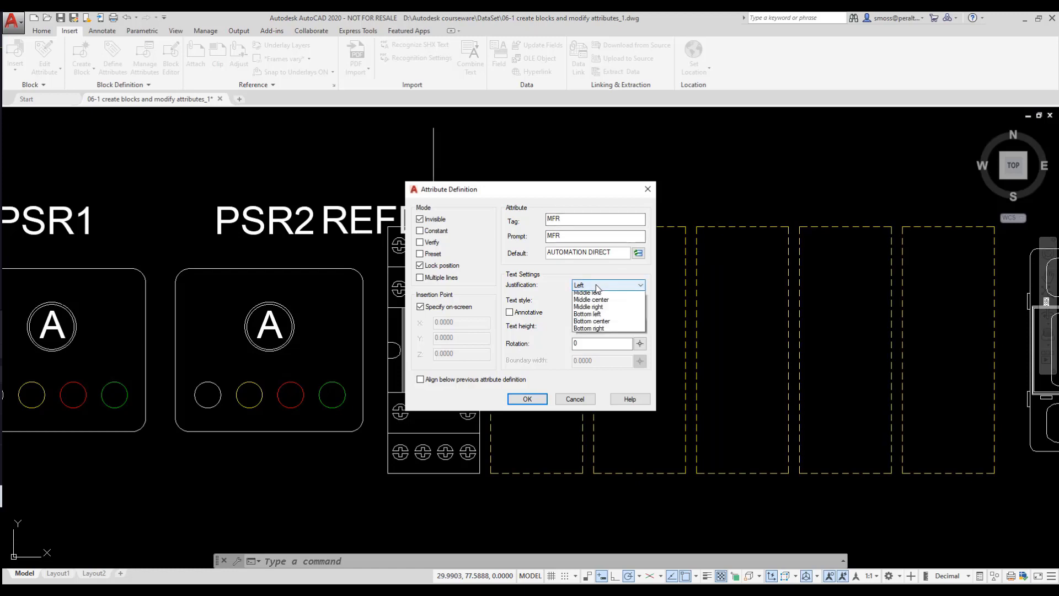
{"action": "left_click", "coordinate": [598, 325]}
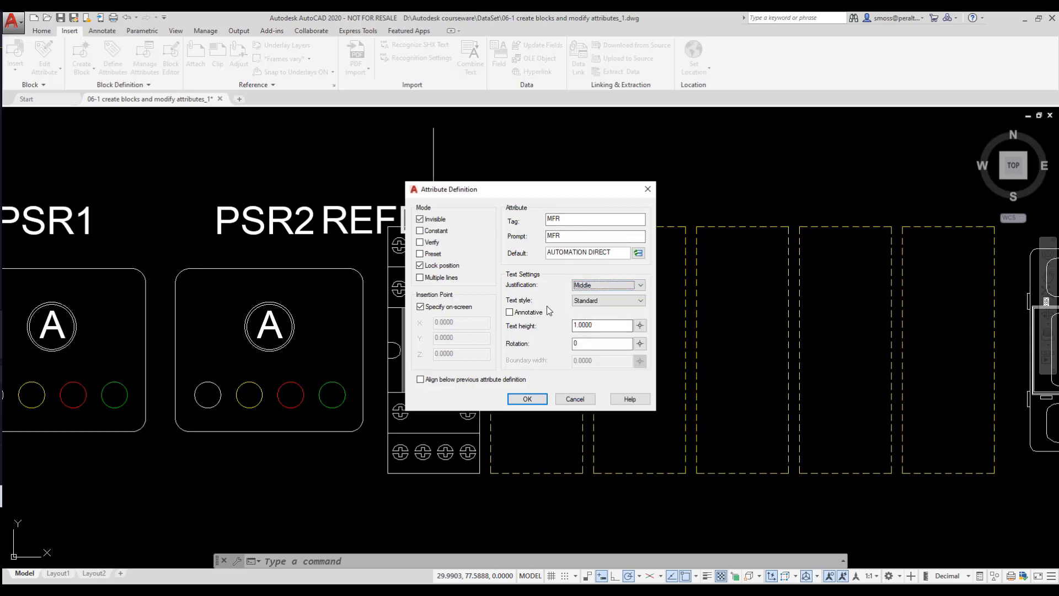
{"action": "left_click", "coordinate": [528, 399]}
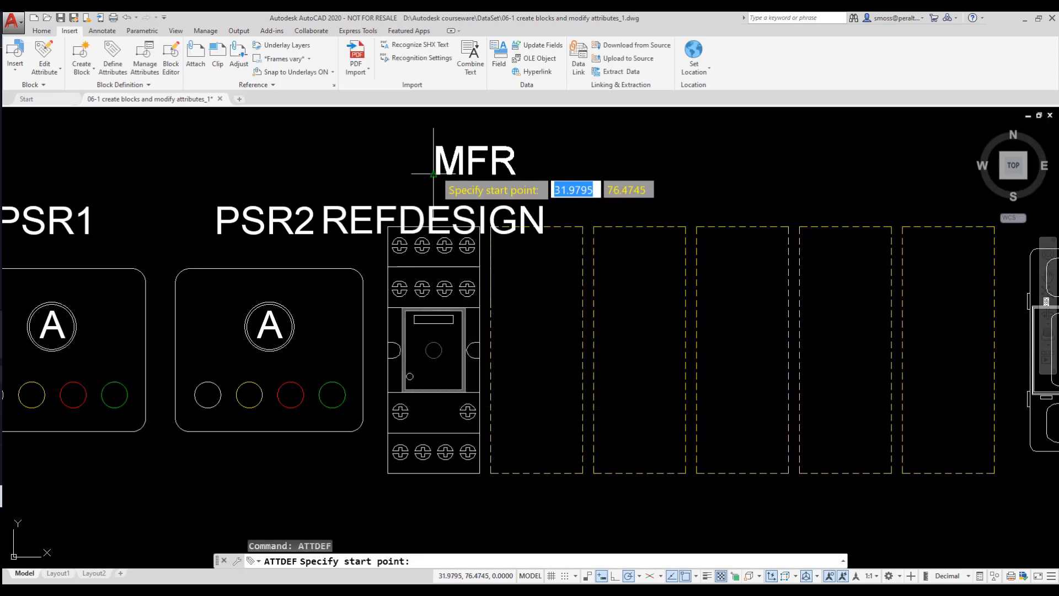
{"action": "left_click", "coordinate": [393, 190]}
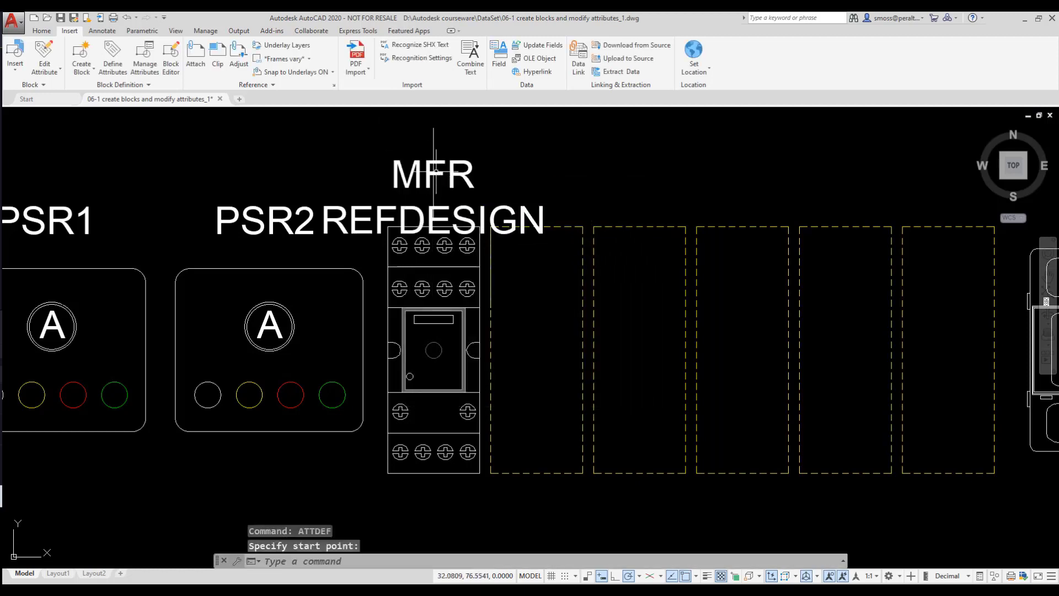
Start another invisible attribute definition with tag PARTNO, prompt PART NO and default value R700
{"action": "right_click", "coordinate": [528, 182]}
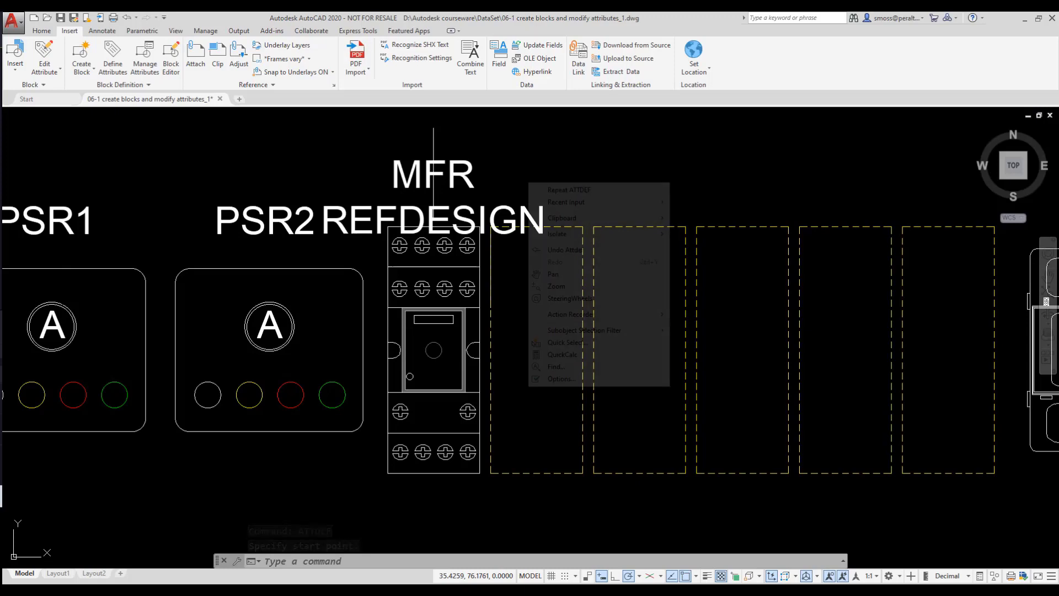
{"action": "left_click", "coordinate": [556, 190]}
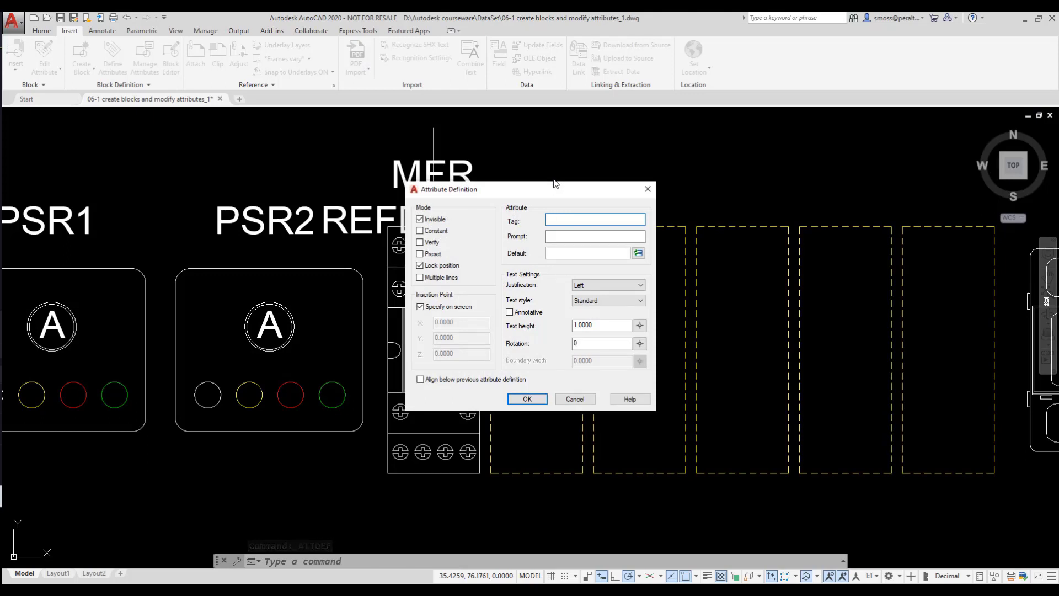
{"action": "type", "text": "PAT"}
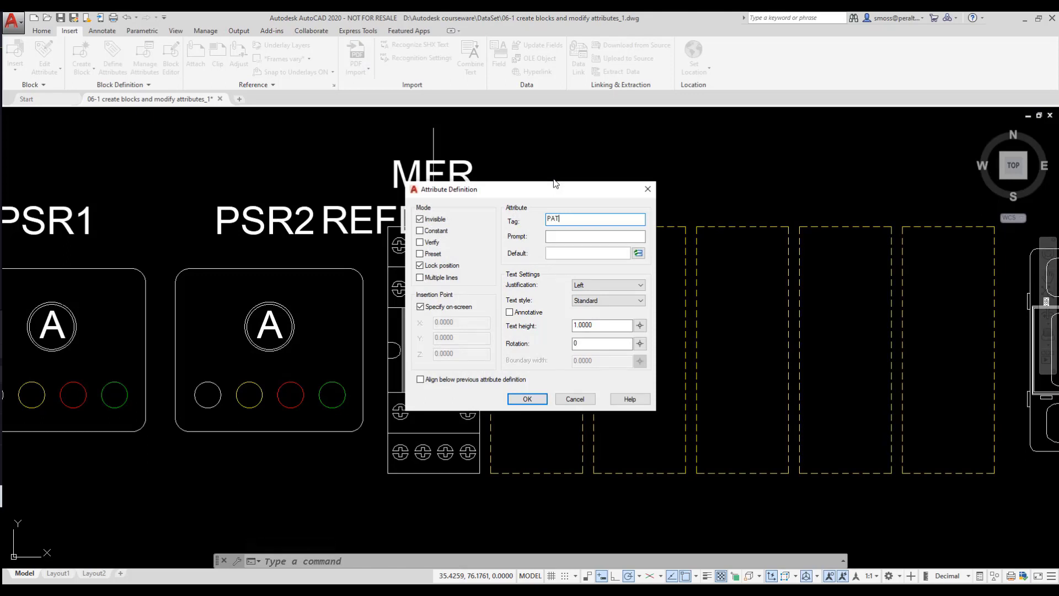
{"action": "key", "text": "BackSpace"}
{"action": "type", "text": "RTNO"}
{"action": "left_click", "coordinate": [561, 236]}
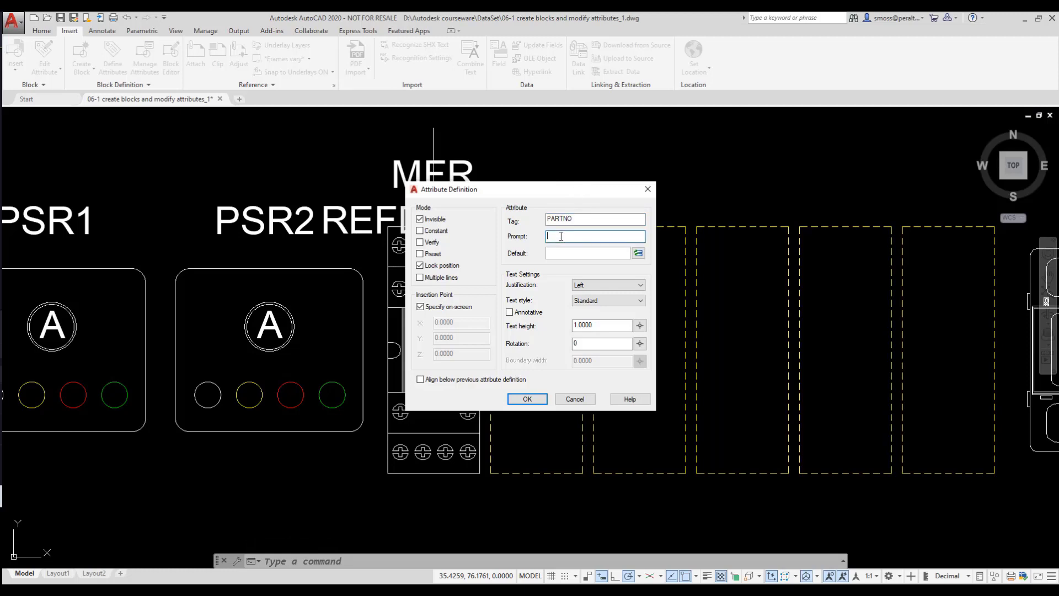
{"action": "type", "text": "PART NO"}
{"action": "left_click", "coordinate": [560, 255]}
{"action": "type", "text": "R700"}
Give the PARTNO attribute Middle justification and place it at the upper end of the guide line, above MFR
{"action": "left_click", "coordinate": [594, 285]}
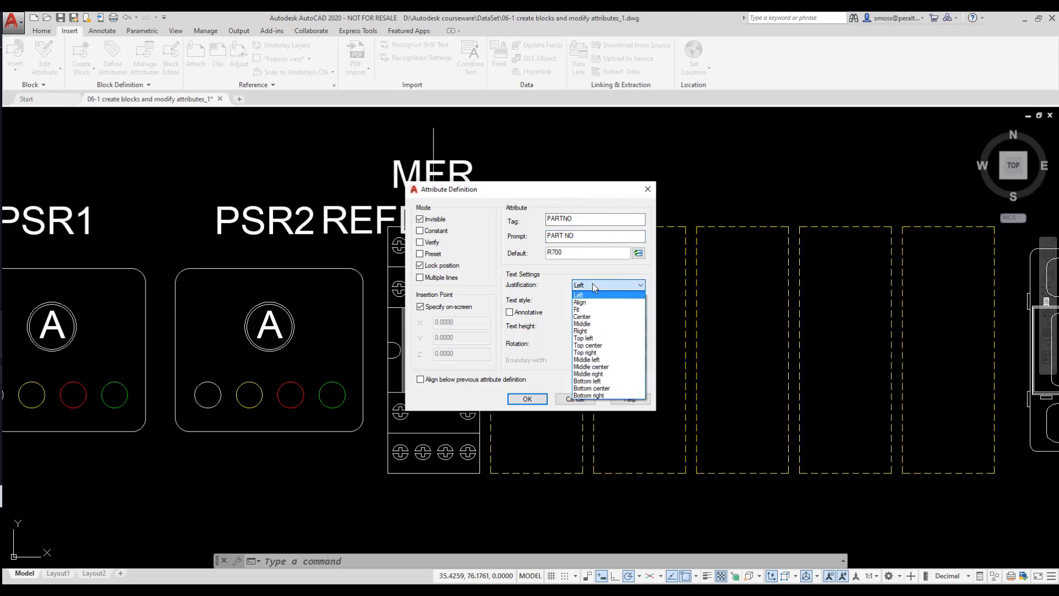
{"action": "left_click", "coordinate": [595, 326]}
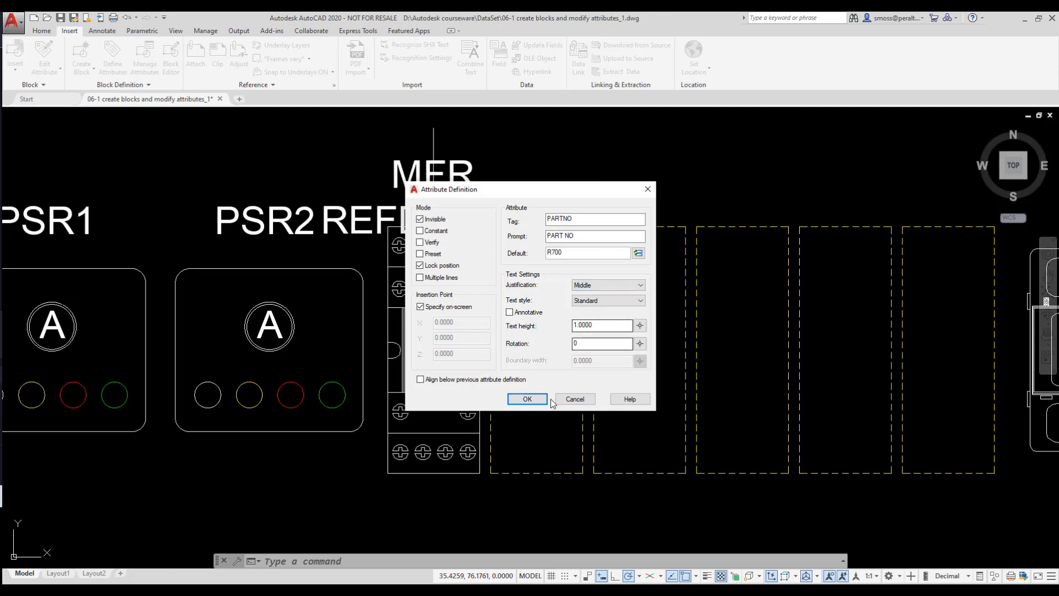
{"action": "left_click", "coordinate": [527, 400]}
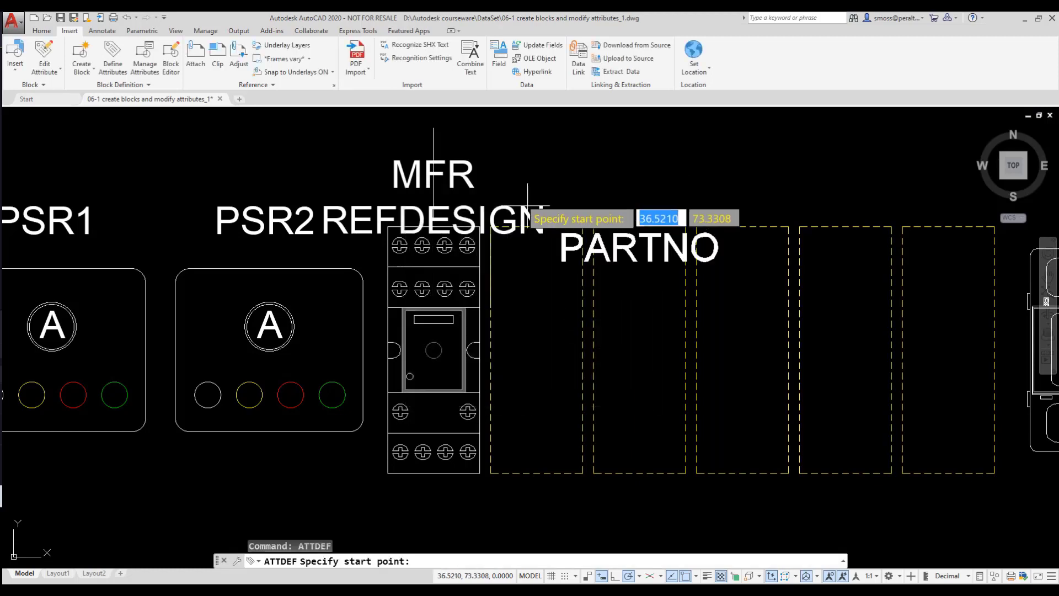
{"action": "left_click", "coordinate": [433, 131]}
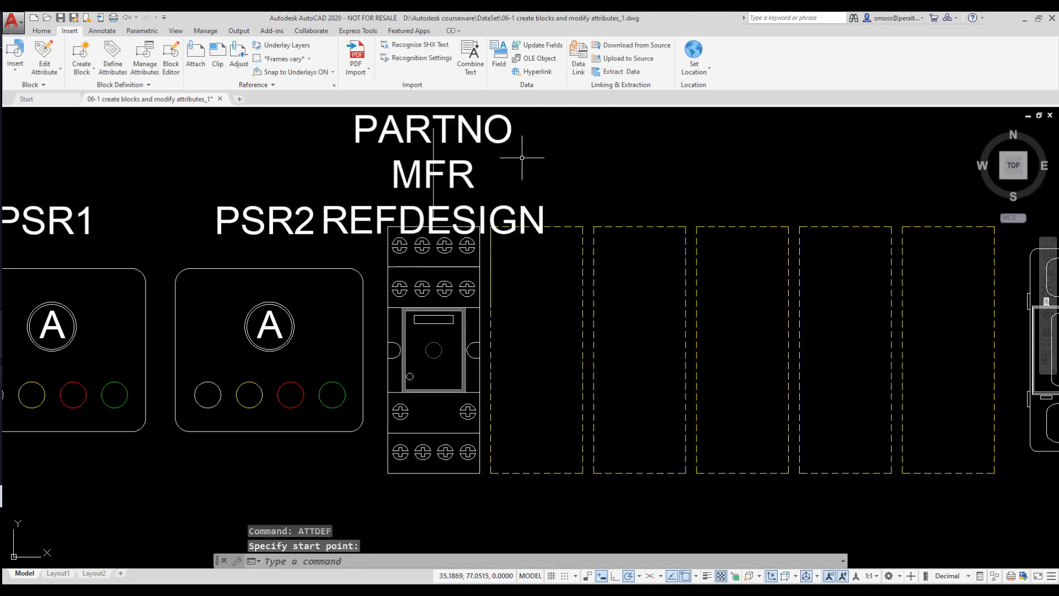
Move the REFDESIGN attribute slightly upward along the guide line so it clears the relay's top edge
{"action": "left_click", "coordinate": [467, 205]}
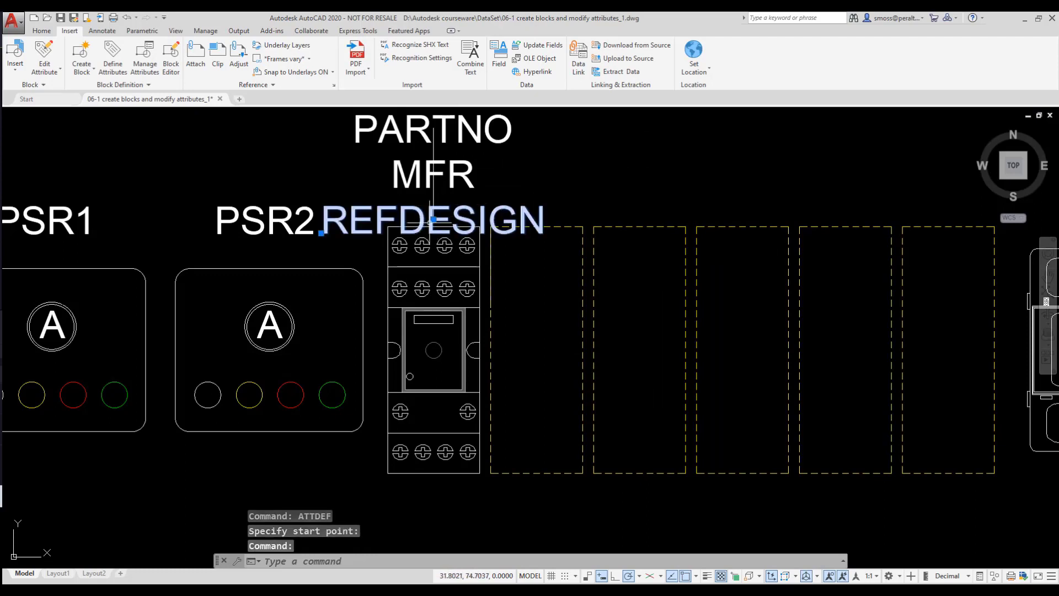
{"action": "left_click", "coordinate": [434, 219]}
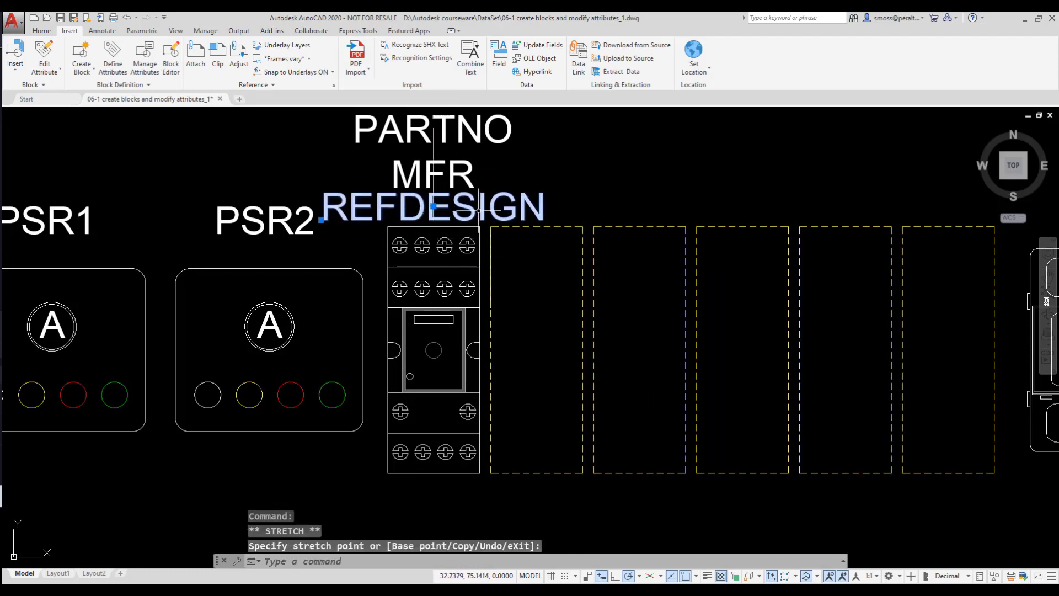
{"action": "key", "text": "Escape"}
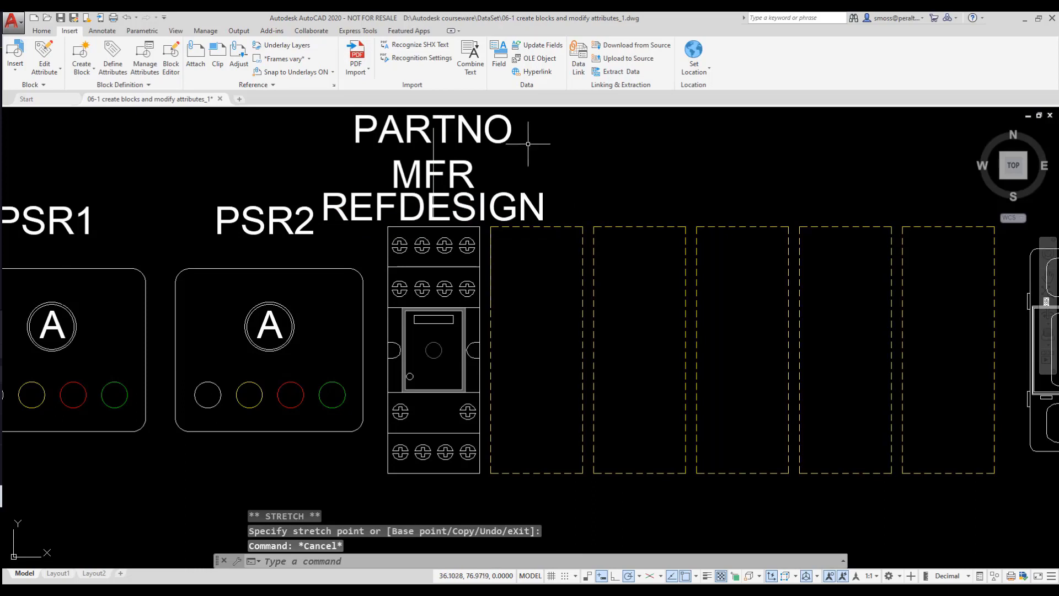
Delete the vertical guide line that runs through the attributes above the relay
{"action": "left_click", "coordinate": [434, 149]}
{"action": "key", "text": "Delete"}
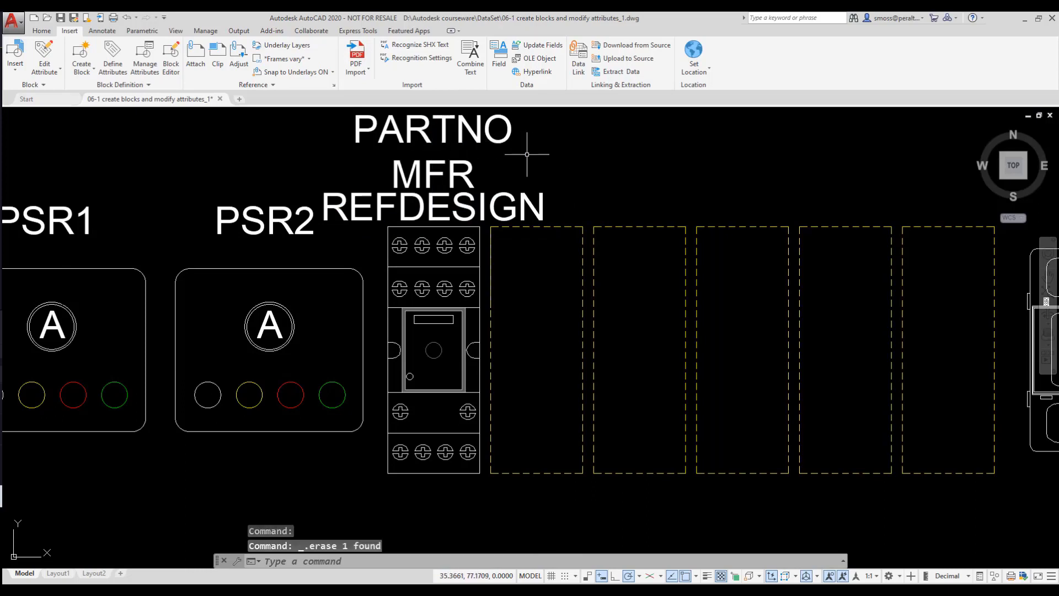
{"action": "middle_click_drag", "start_coordinate": [542, 158], "coordinate": [543, 201]}
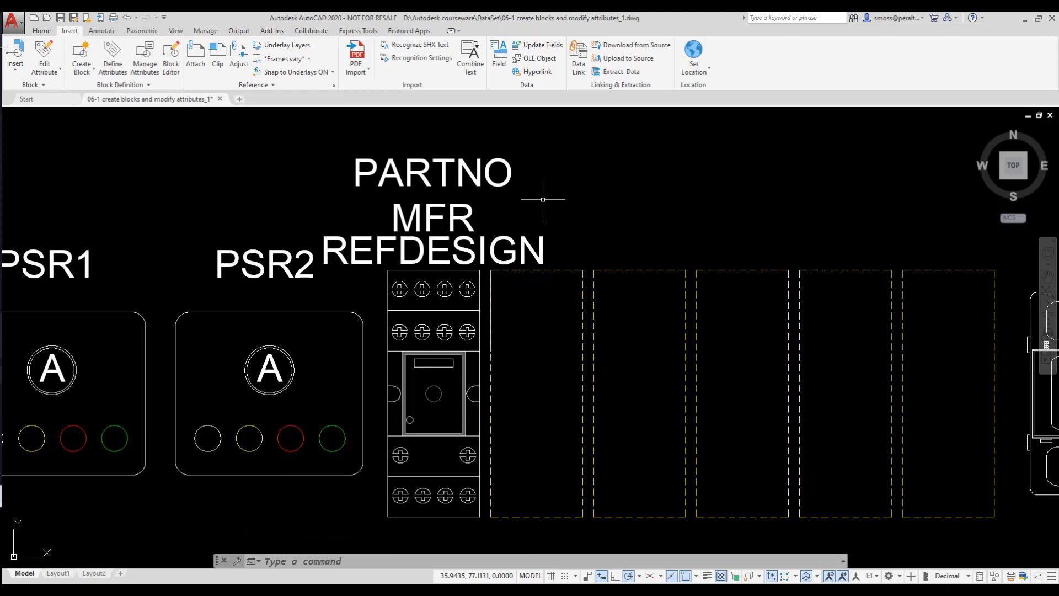
Start a Write Block from objects with the base point at the midpoint of the relay's bottom edge
{"action": "left_click", "coordinate": [92, 75]}
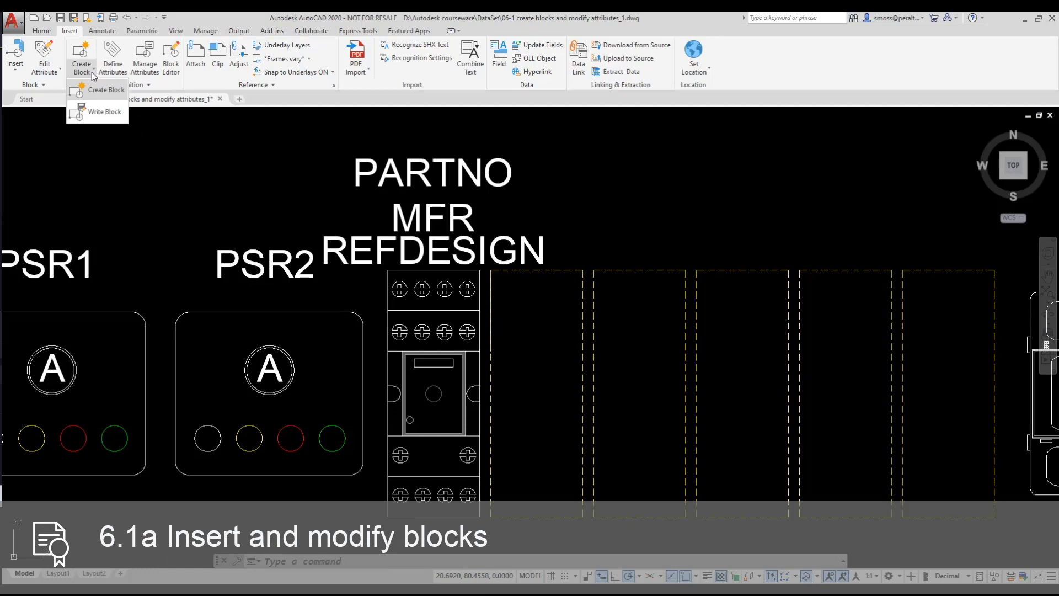
{"action": "left_click", "coordinate": [104, 113]}
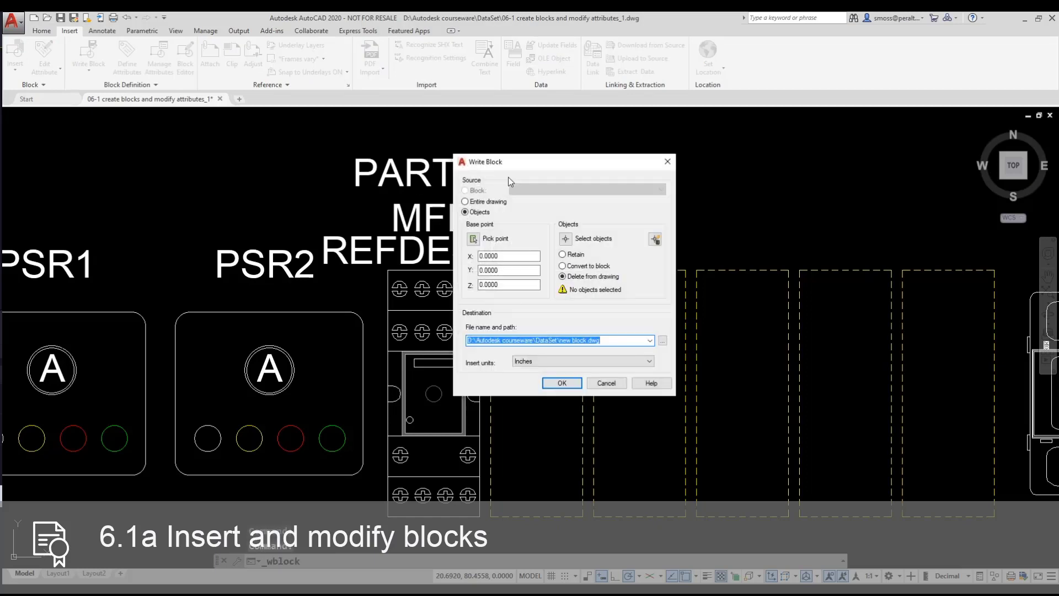
{"action": "left_click_drag", "start_coordinate": [510, 169], "coordinate": [695, 162]}
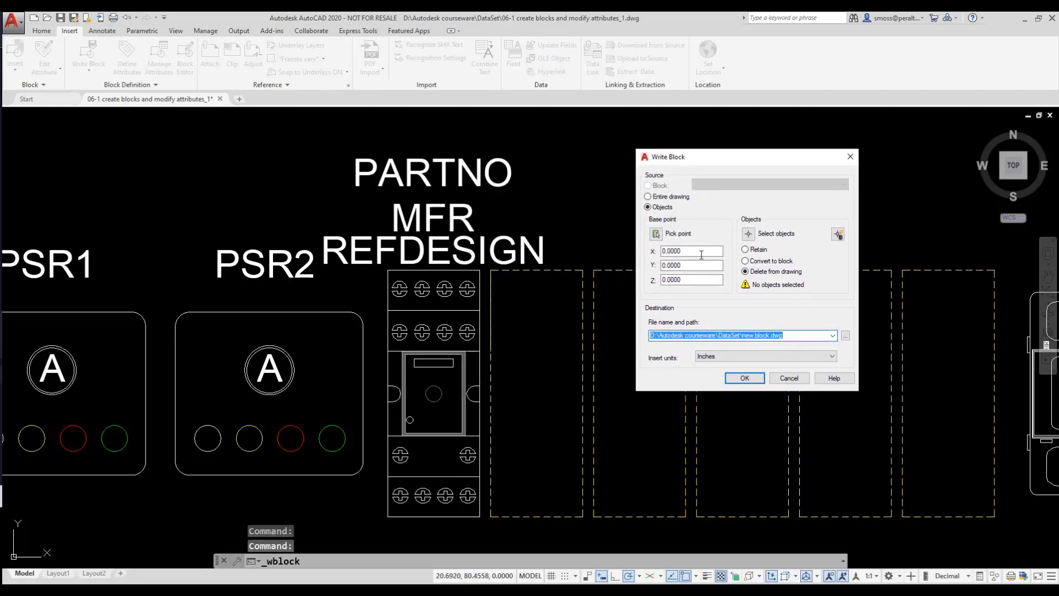
{"action": "left_click", "coordinate": [656, 234]}
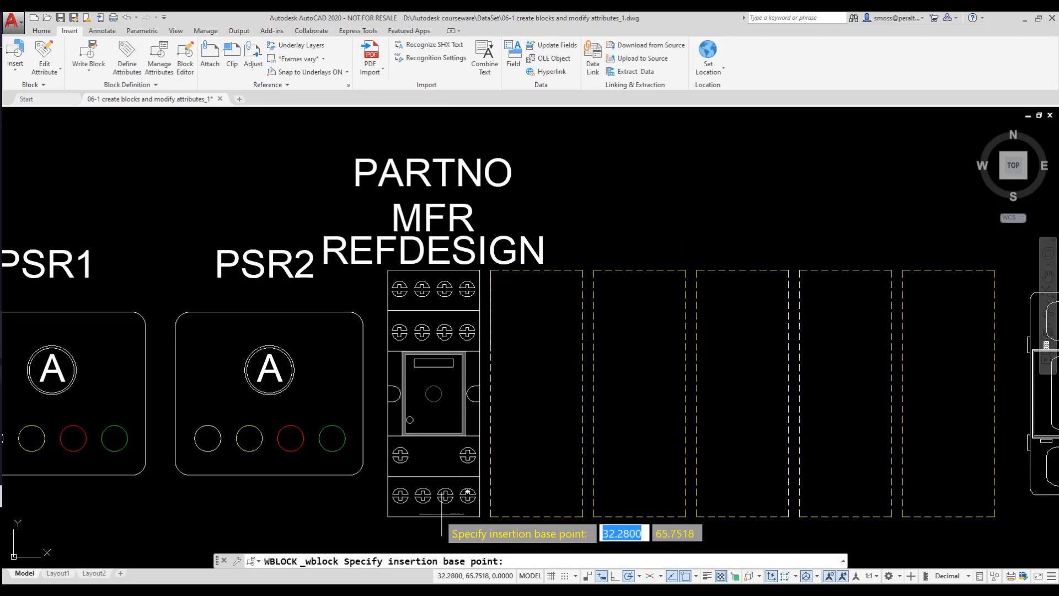
{"action": "left_click", "coordinate": [434, 516]}
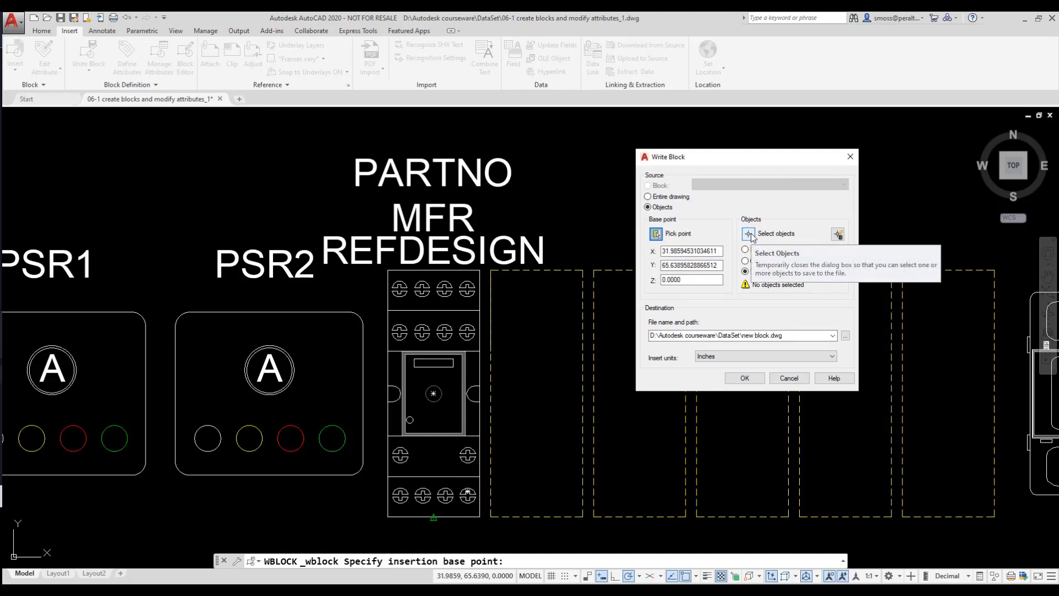
Select the whole relay with its PARTNO, MFR and REFDESIGN attributes as the block's objects and set them to Convert to block
{"action": "left_click", "coordinate": [749, 234]}
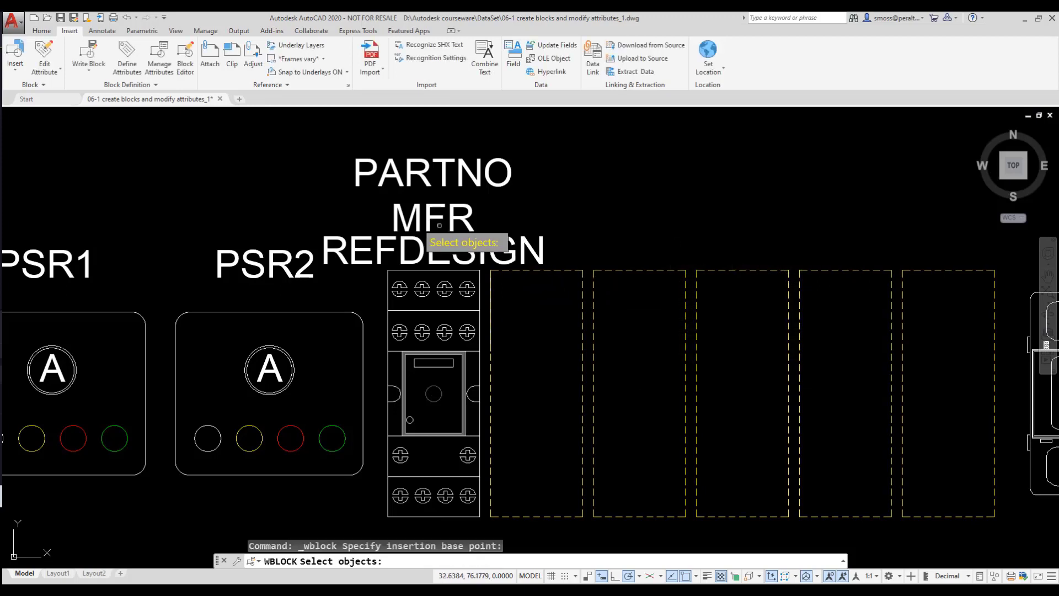
{"action": "left_click", "coordinate": [370, 203]}
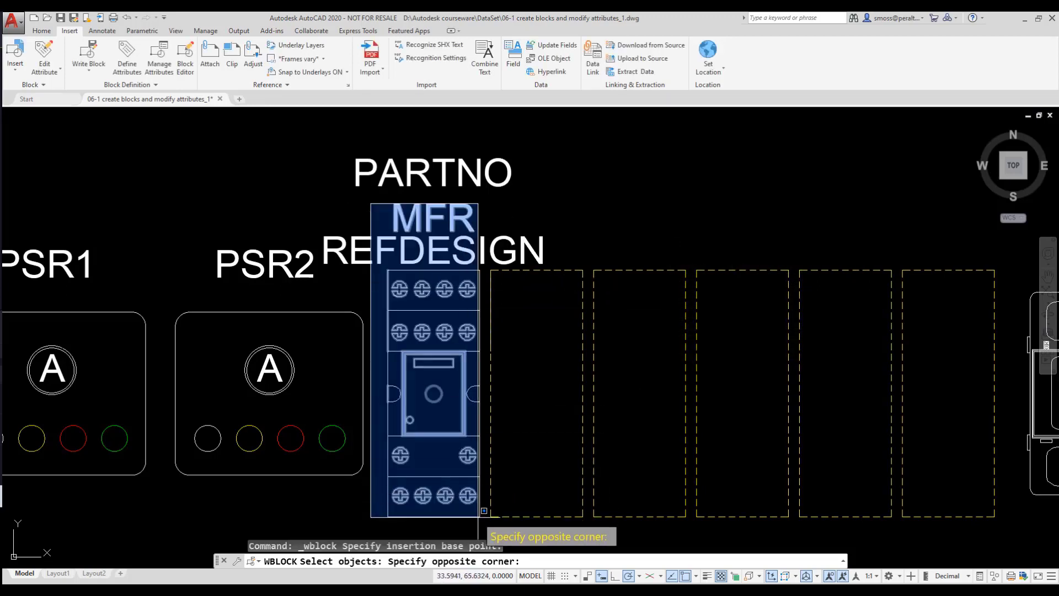
{"action": "left_click", "coordinate": [485, 520]}
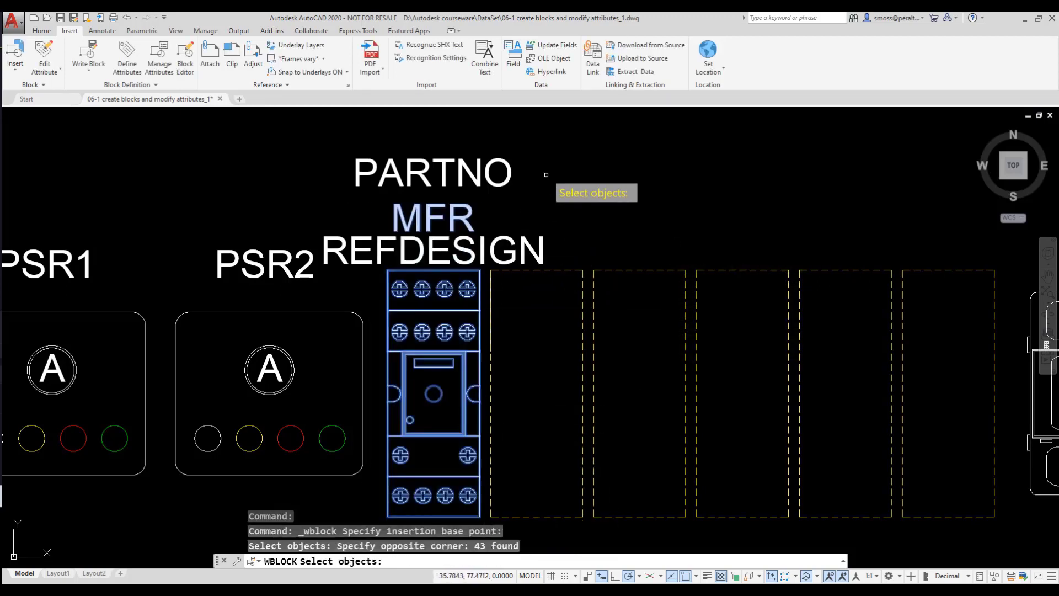
{"action": "left_click", "coordinate": [546, 149]}
{"action": "left_click", "coordinate": [403, 278]}
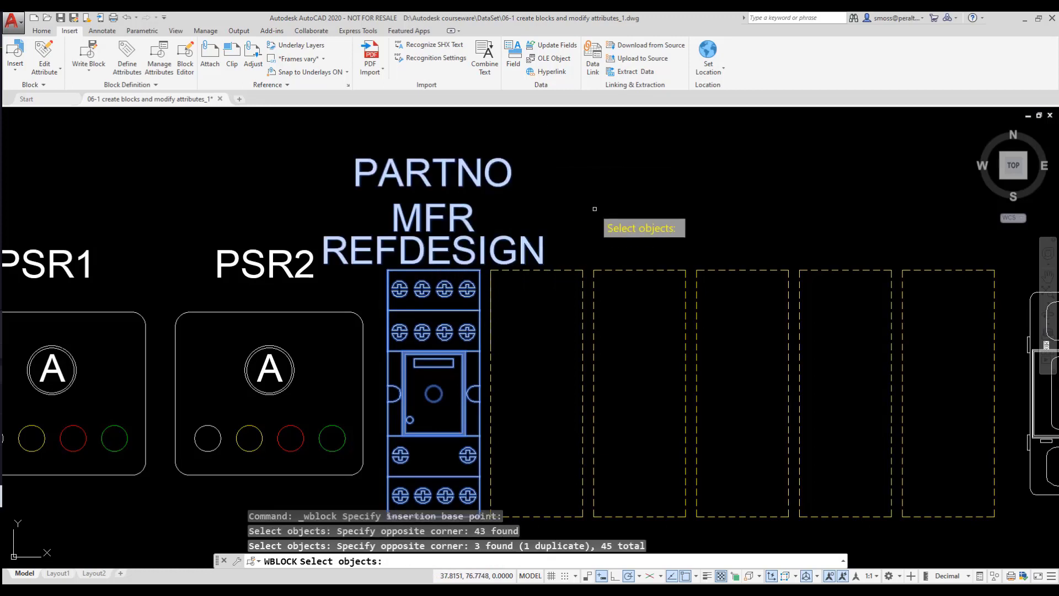
{"action": "key", "text": "Return"}
{"action": "left_click", "coordinate": [745, 261]}
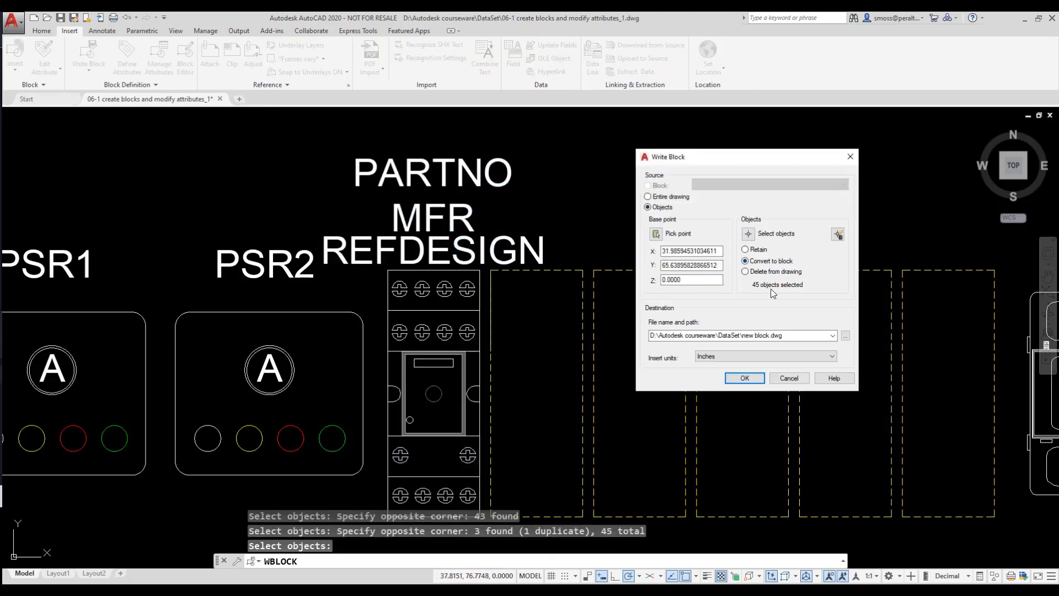
Set the block's destination file to RELAY R700 in the DataSet folder
{"action": "left_click", "coordinate": [770, 335]}
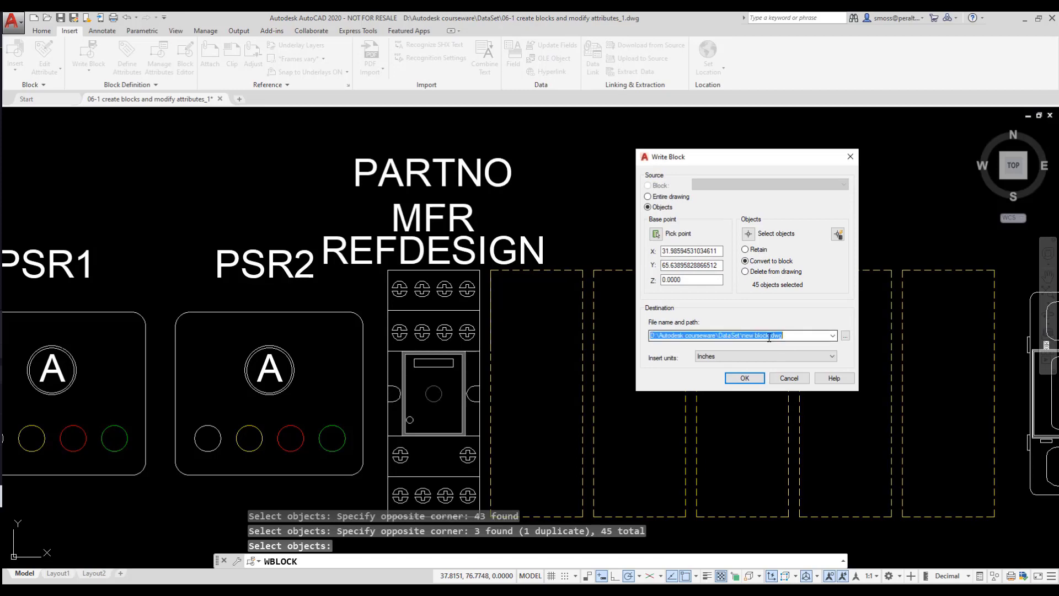
{"action": "left_click", "coordinate": [845, 335]}
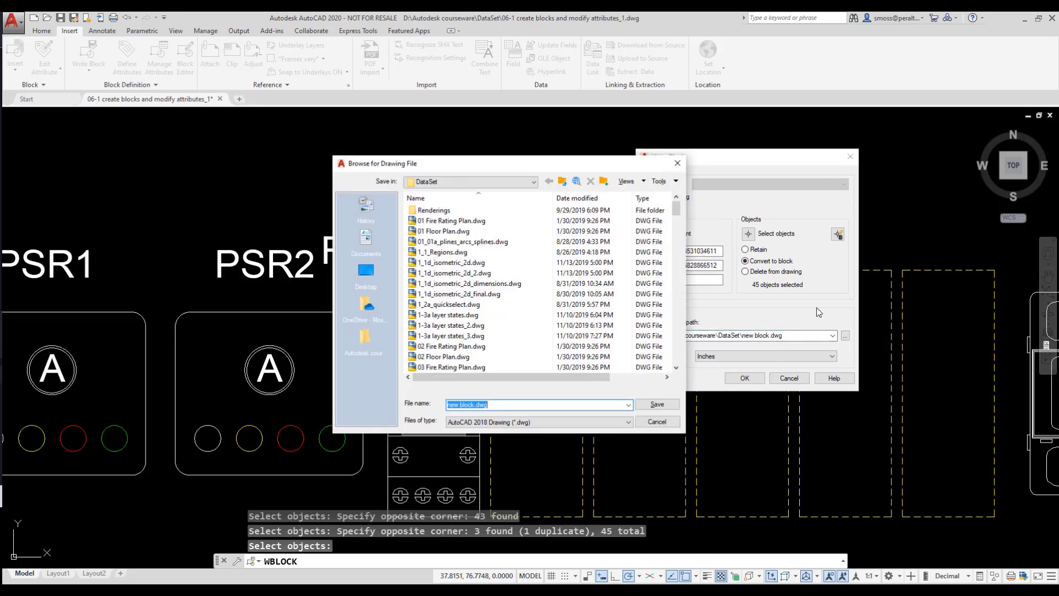
{"action": "left_click", "coordinate": [473, 405]}
{"action": "left_click_drag", "start_coordinate": [473, 405], "coordinate": [436, 406]}
{"action": "key", "text": "BackSpace"}
{"action": "key", "text": "Delete"}
{"action": "type", "text": "RELAY R700"}
{"action": "left_click", "coordinate": [650, 406]}
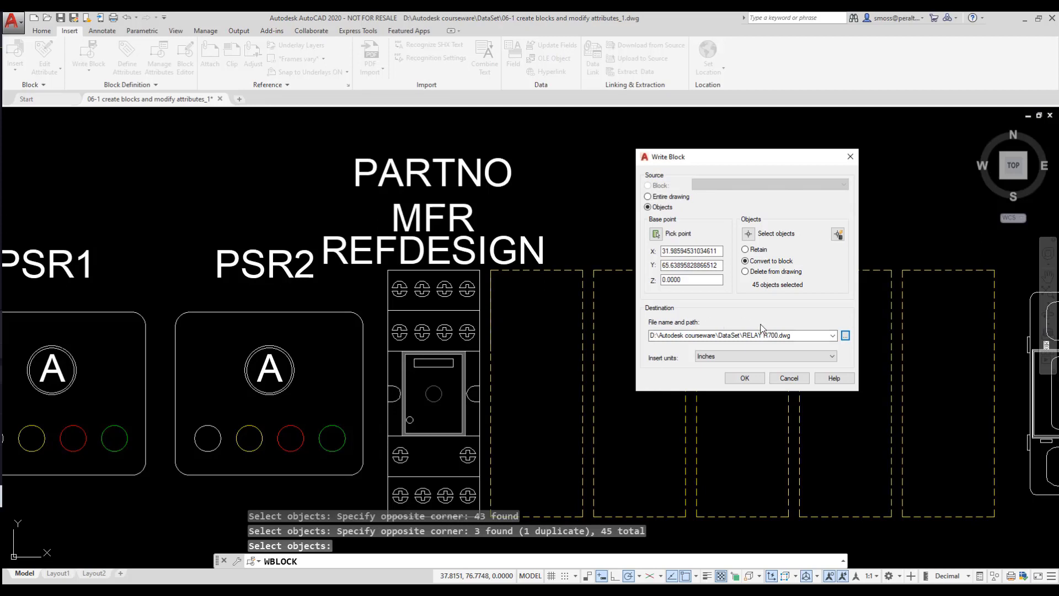
Write the block and accept the default attribute values AUTOMATION DIRECT, R700 and R1
{"action": "left_click", "coordinate": [733, 380]}
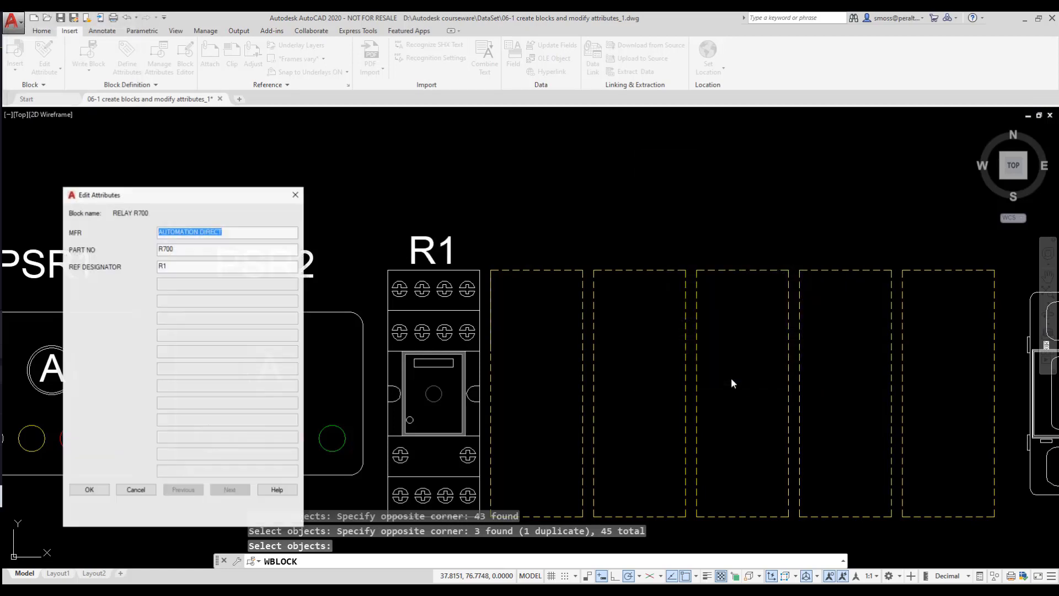
{"action": "left_click_drag", "start_coordinate": [187, 197], "coordinate": [220, 177]}
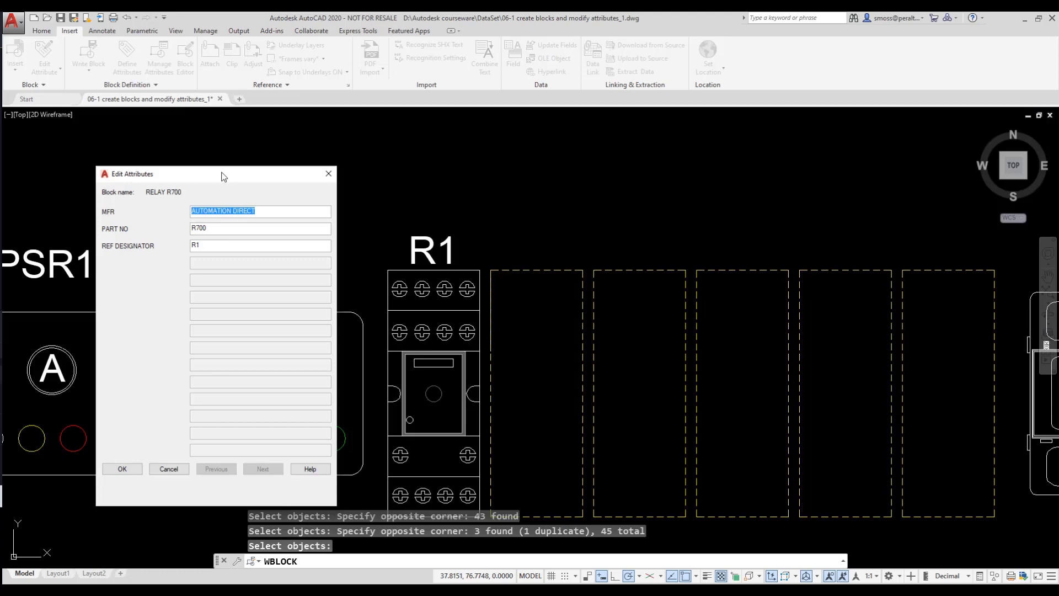
{"action": "left_click", "coordinate": [123, 470]}
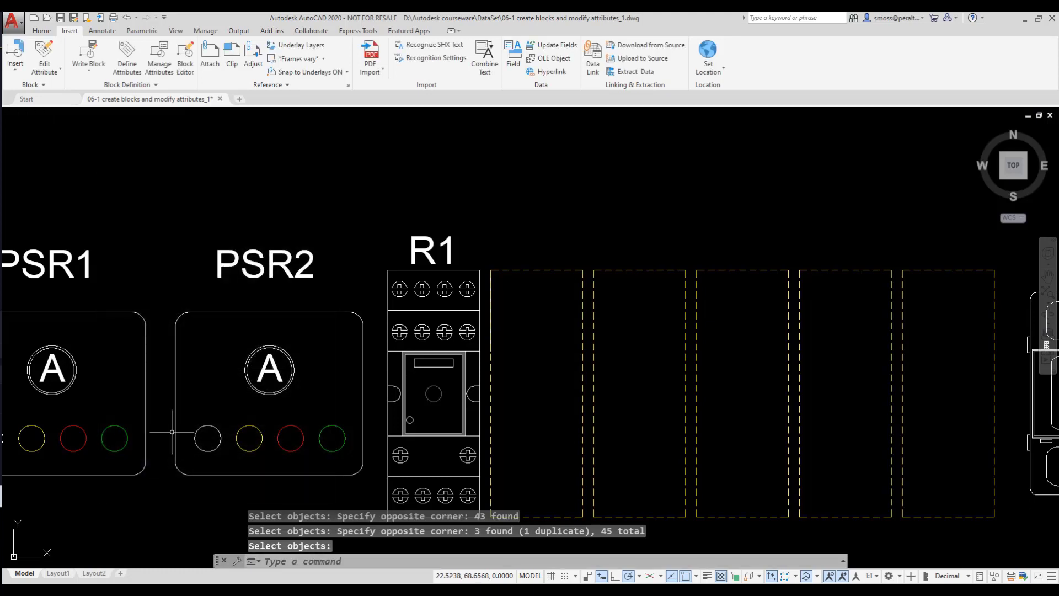
Set the attribute display (ATTDISP) to ON to show the relay block's invisible attributes
{"action": "type", "text": "ATTD"}
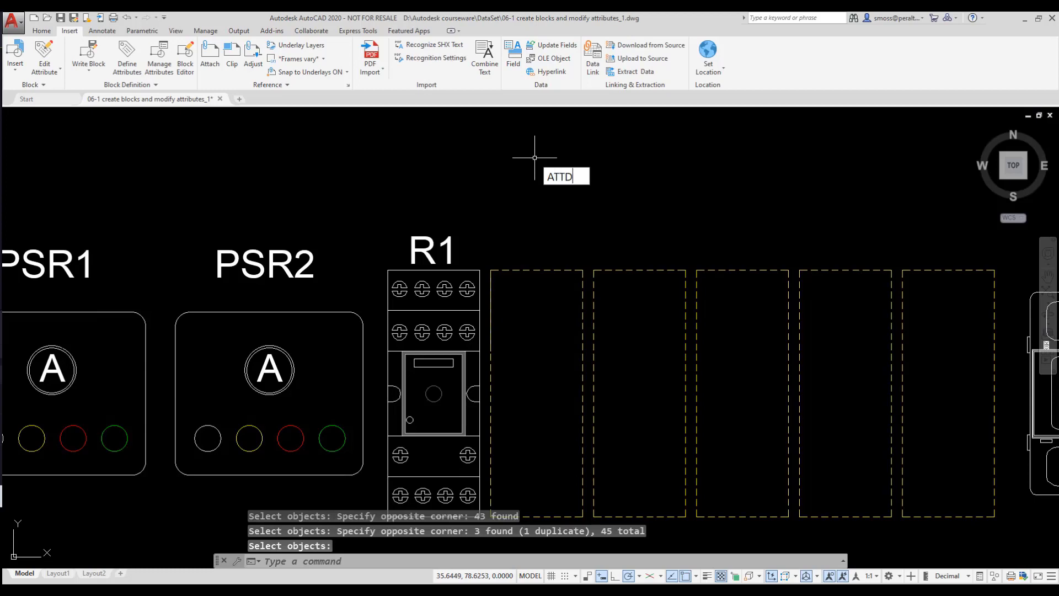
{"action": "type", "text": "ISP"}
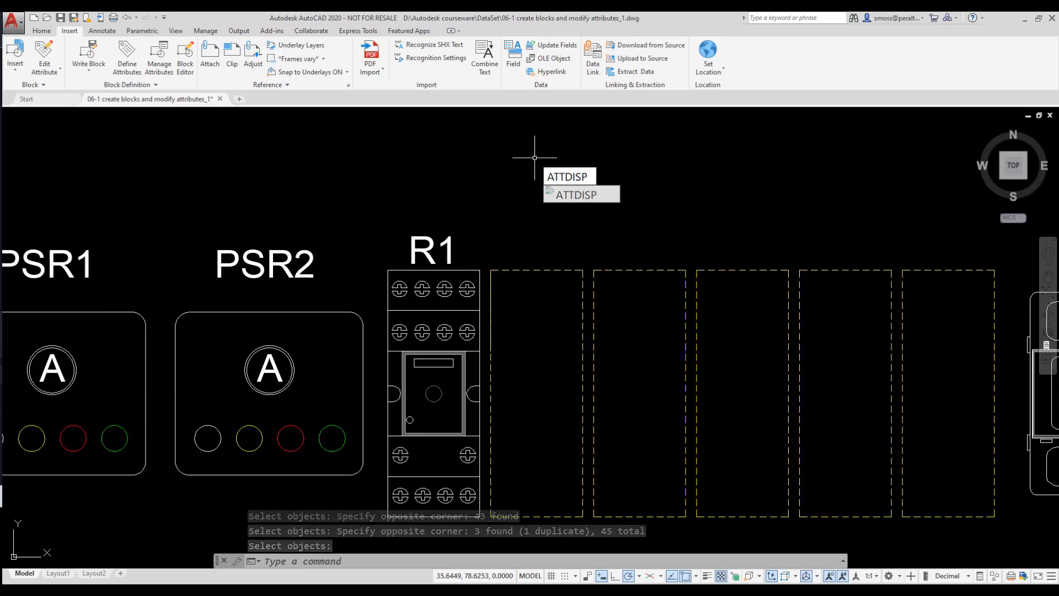
{"action": "key", "text": "Return"}
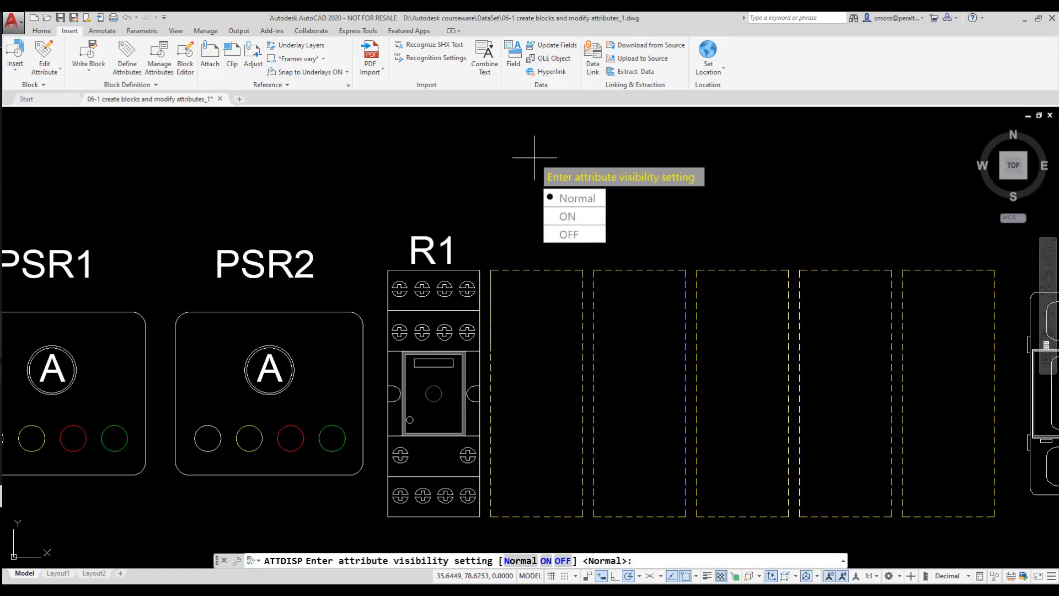
{"action": "left_click", "coordinate": [592, 214]}
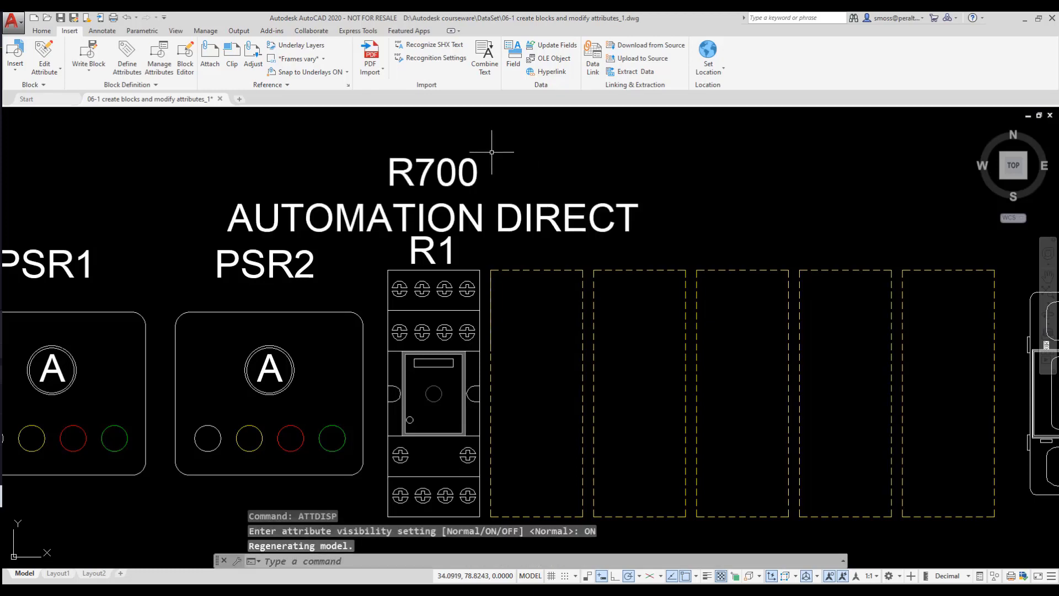
Return the attribute display (ATTDISP) to Normal
{"action": "right_click", "coordinate": [542, 155]}
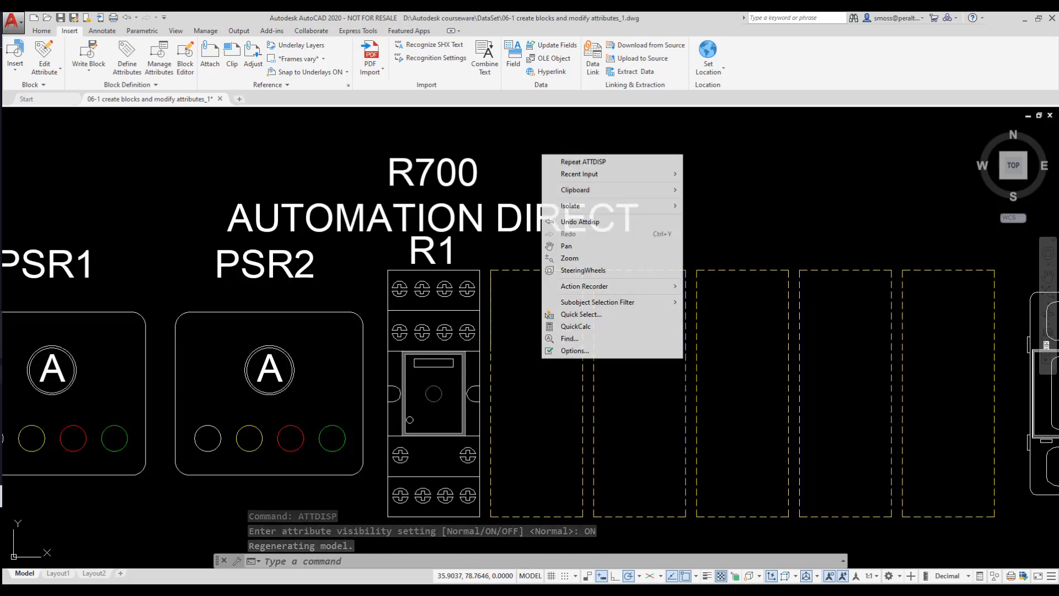
{"action": "left_click", "coordinate": [633, 162]}
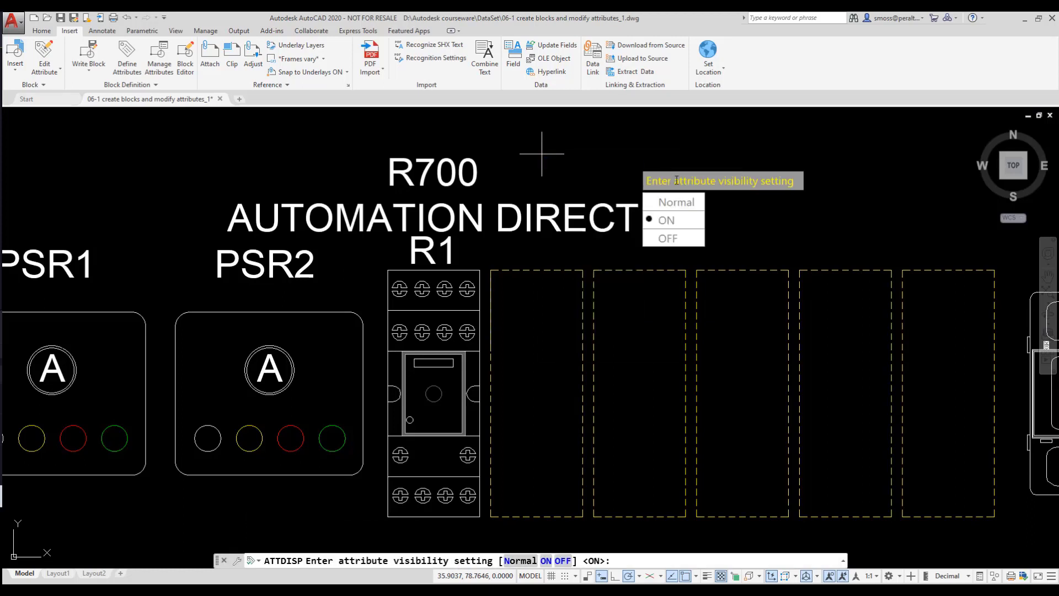
{"action": "left_click", "coordinate": [693, 204]}
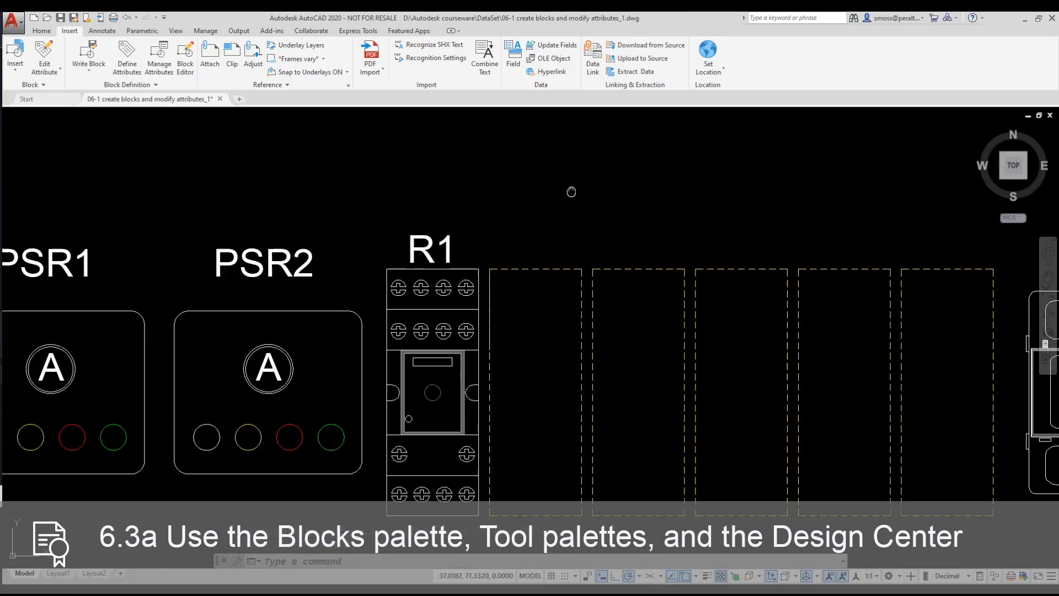
Open the tool palettes, move them over the dashed relay outlines, and bring up the Annotation palette
{"action": "middle_click_drag", "start_coordinate": [572, 190], "coordinate": [467, 171]}
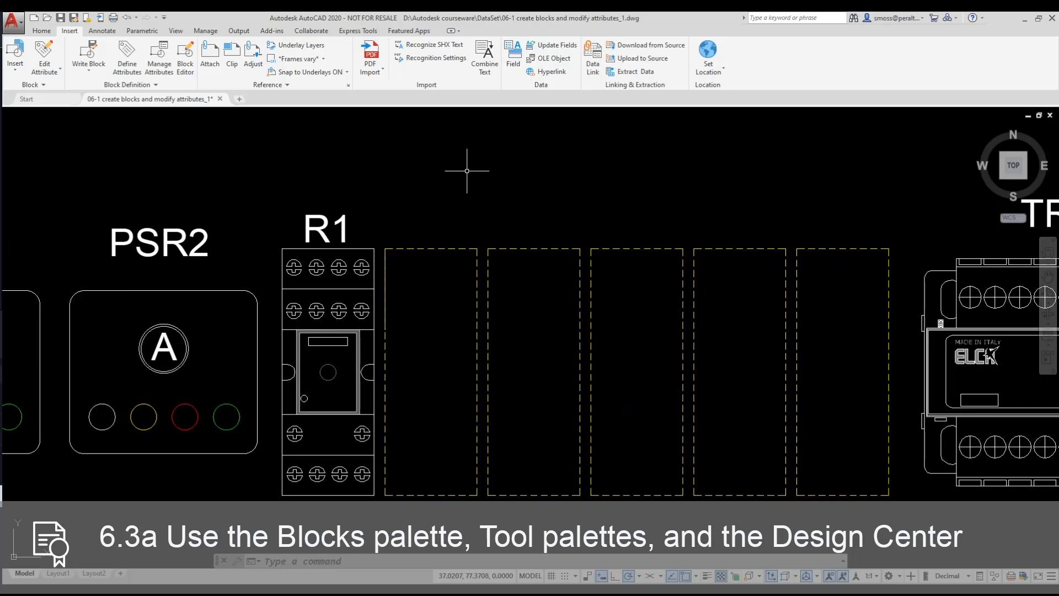
{"action": "type", "text": "TOOLPALETTES"}
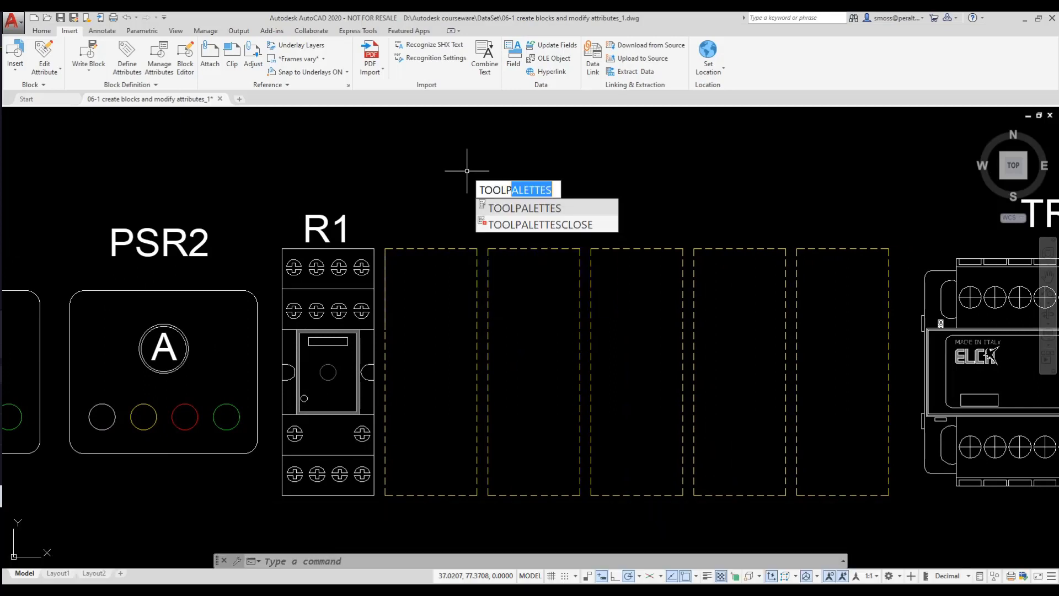
{"action": "key", "text": "Return"}
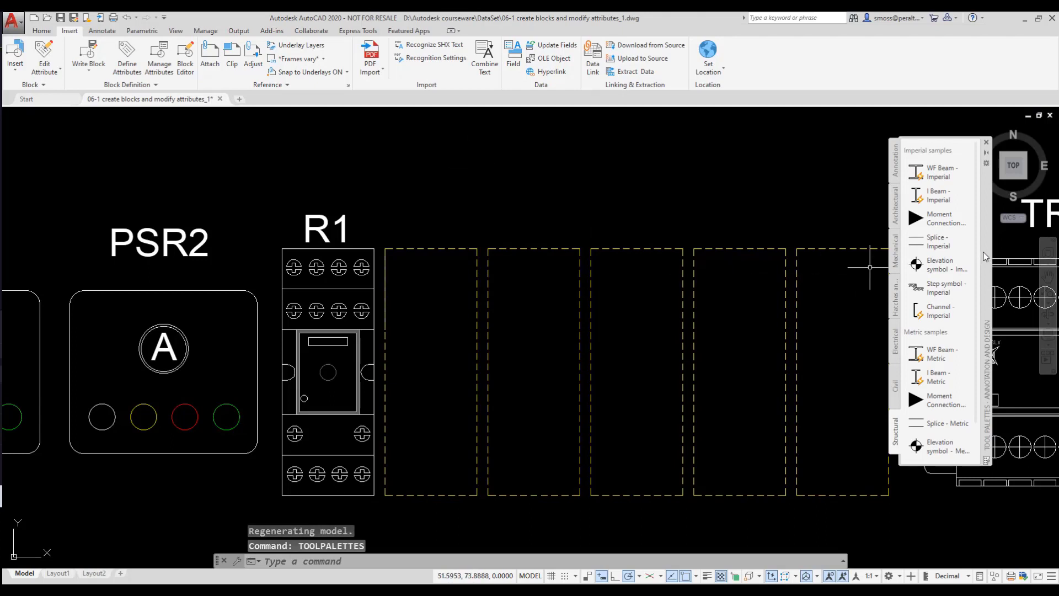
{"action": "left_click_drag", "start_coordinate": [985, 258], "coordinate": [803, 257]}
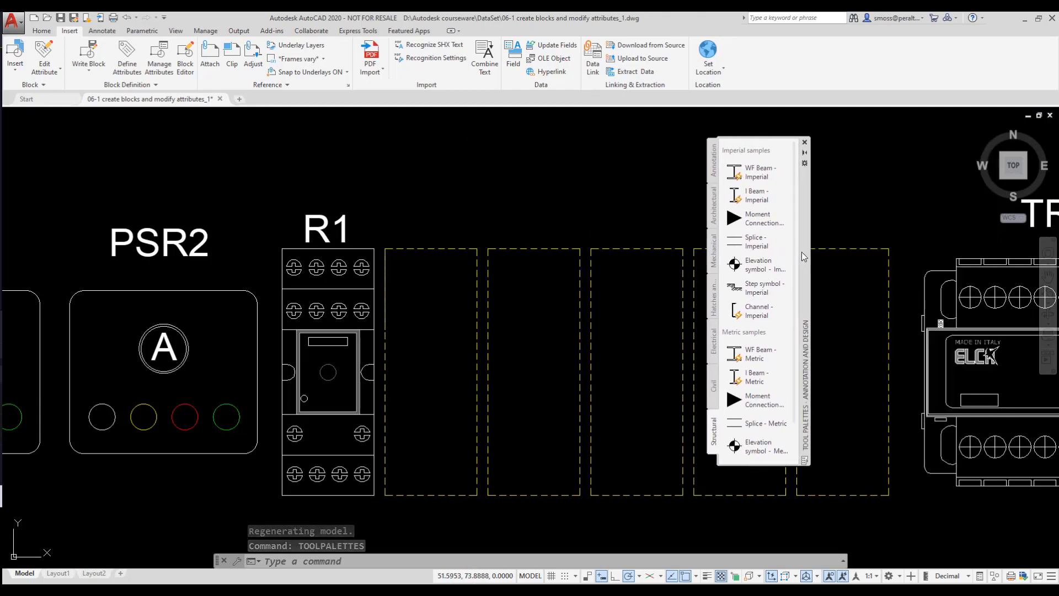
{"action": "left_click", "coordinate": [713, 258]}
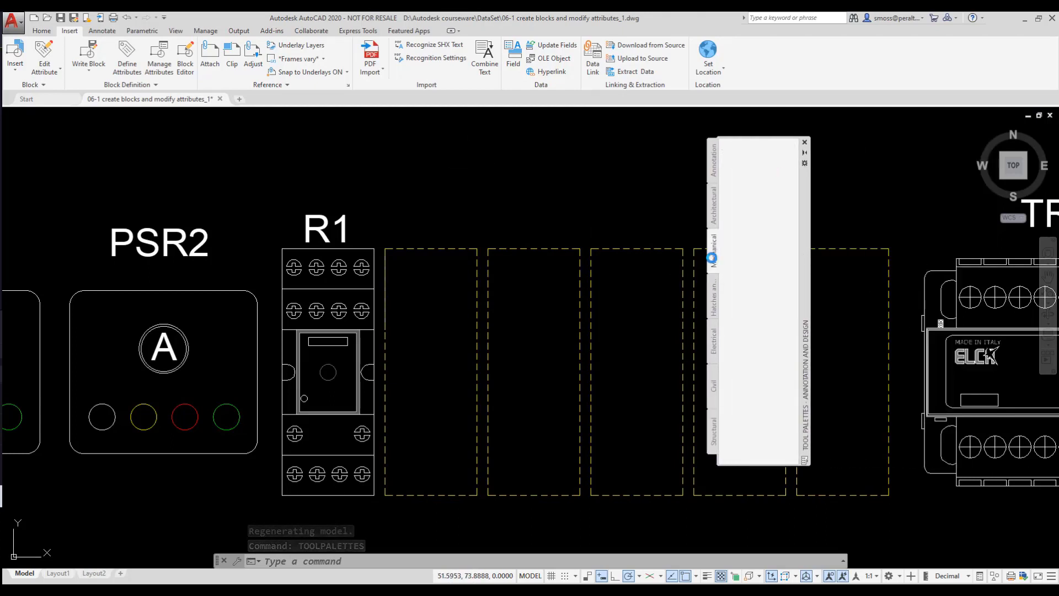
{"action": "left_click", "coordinate": [714, 221]}
{"action": "left_click", "coordinate": [715, 178]}
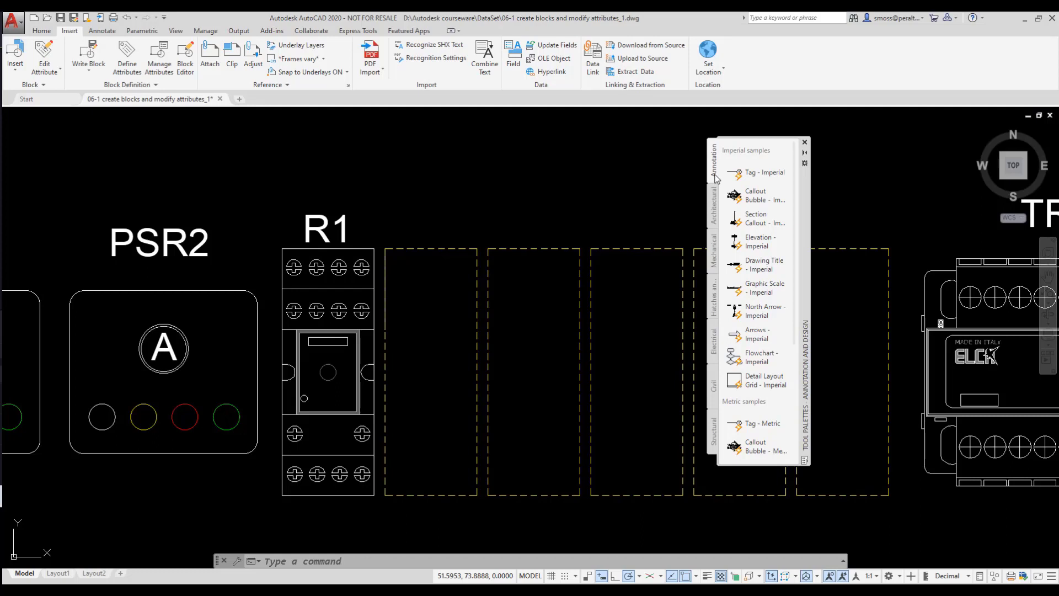
Add a new tool palette named Control Panel and save the drawing
{"action": "right_click", "coordinate": [804, 226]}
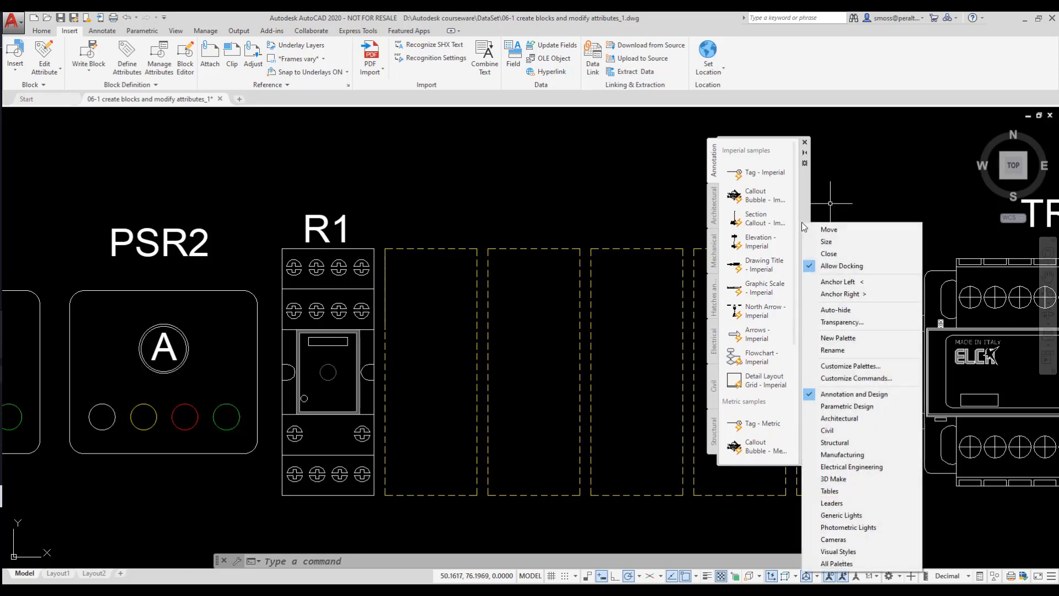
{"action": "left_click", "coordinate": [839, 338]}
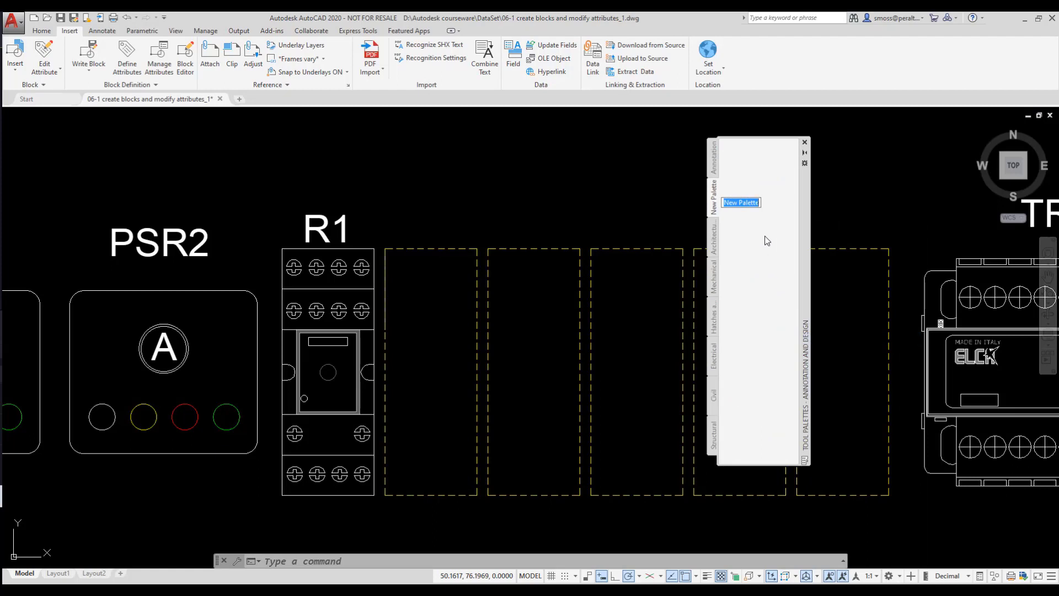
{"action": "type", "text": "cON"}
{"action": "key", "text": "BackSpace"}
{"action": "key", "text": "BackSpace"}
{"action": "key", "text": "BackSpace"}
{"action": "type", "text": "Control Panel"}
{"action": "key", "text": "Return"}
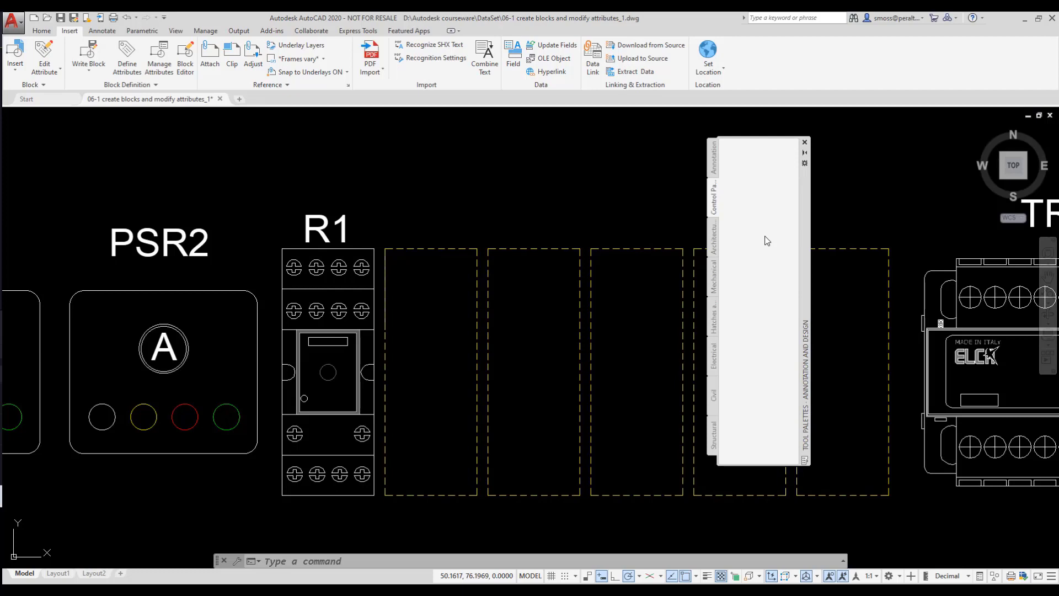
{"action": "left_click", "coordinate": [61, 19]}
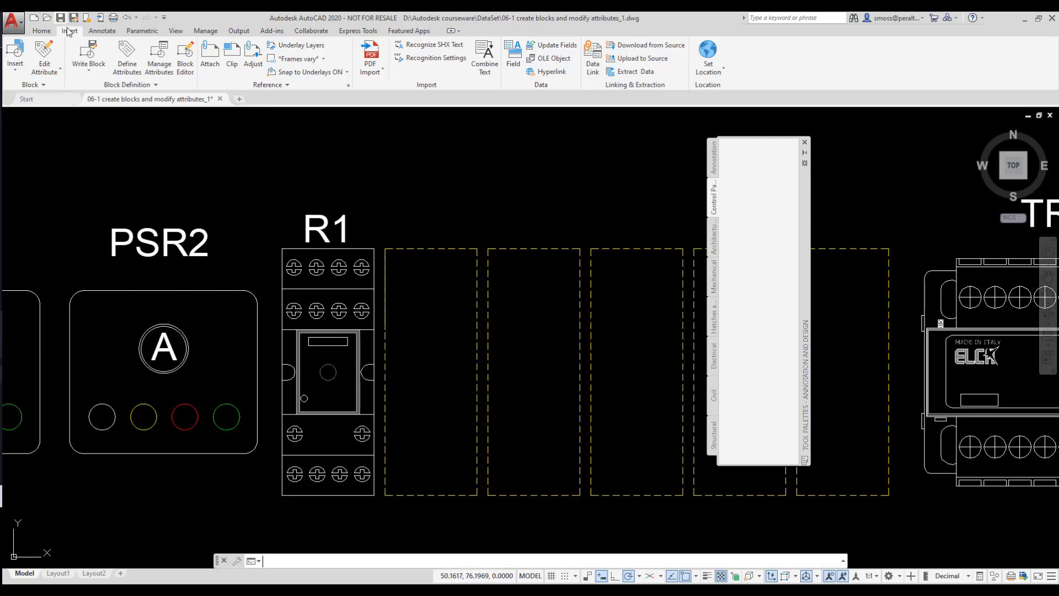
Add the R1 relay block from the drawing to the Control Panel tool palette
{"action": "left_click", "coordinate": [373, 248]}
{"action": "key", "text": "Escape"}
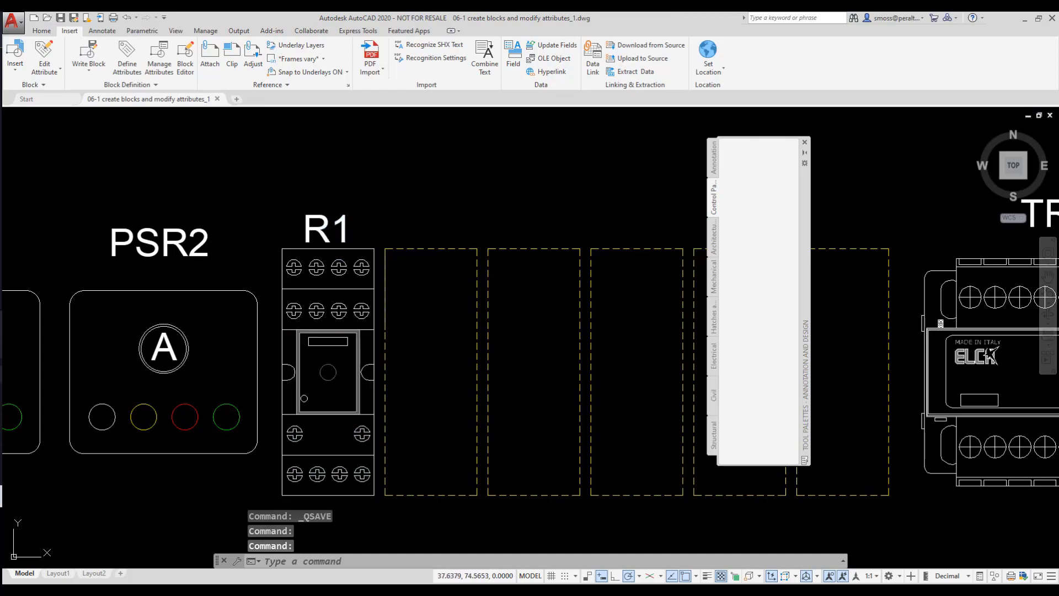
{"action": "left_click_drag", "start_coordinate": [314, 260], "coordinate": [746, 161]}
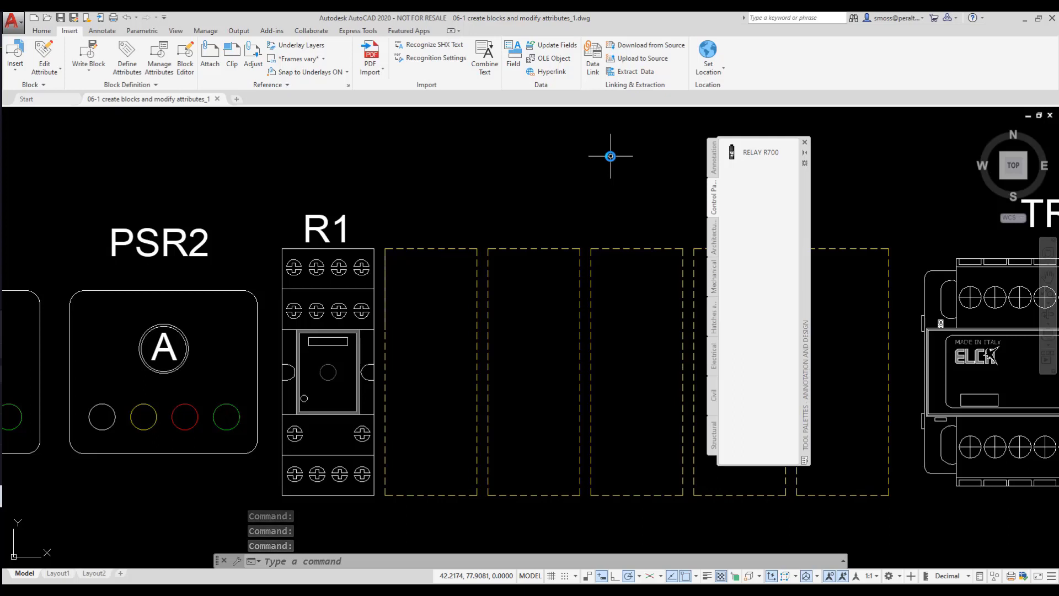
Insert RELAY R700 from the palette at the bottom midpoint of the dashed outline beside R1, with reference designator R2
{"action": "left_click", "coordinate": [758, 156]}
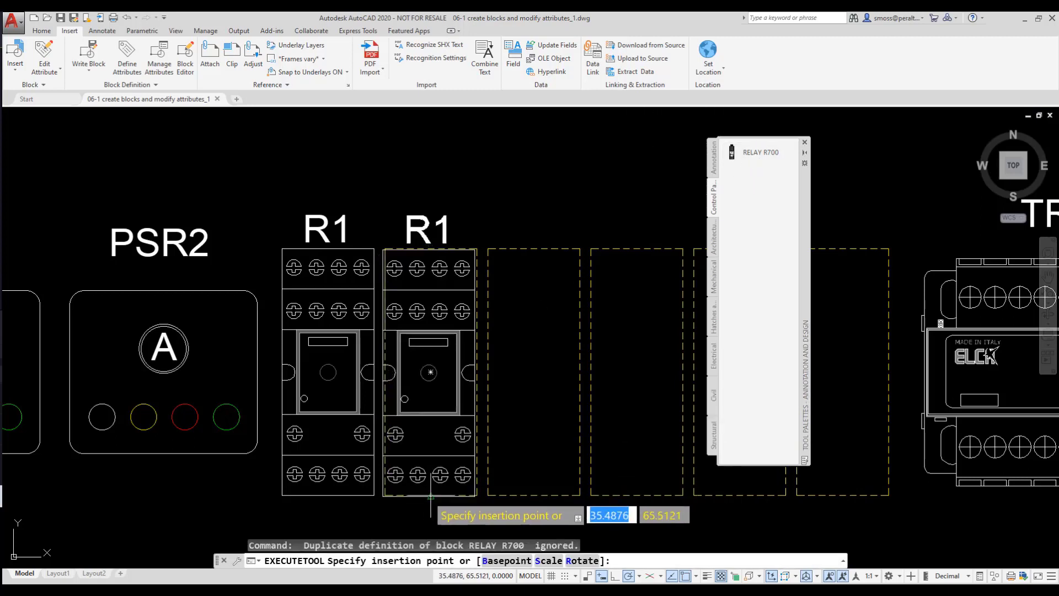
{"action": "left_click", "coordinate": [432, 496]}
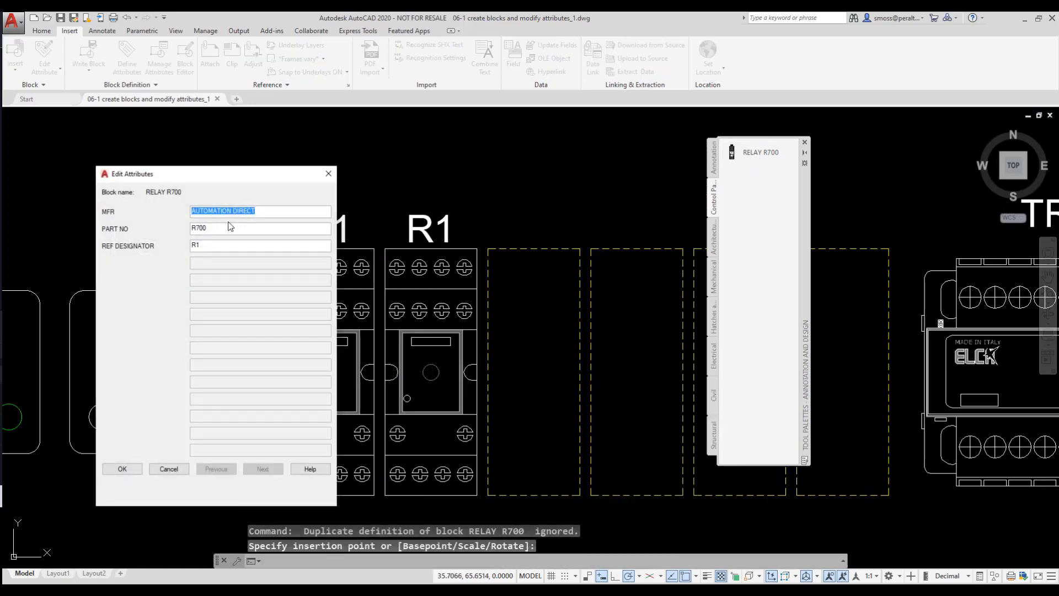
{"action": "left_click", "coordinate": [206, 247]}
{"action": "key", "text": "BackSpace"}
{"action": "type", "text": "2"}
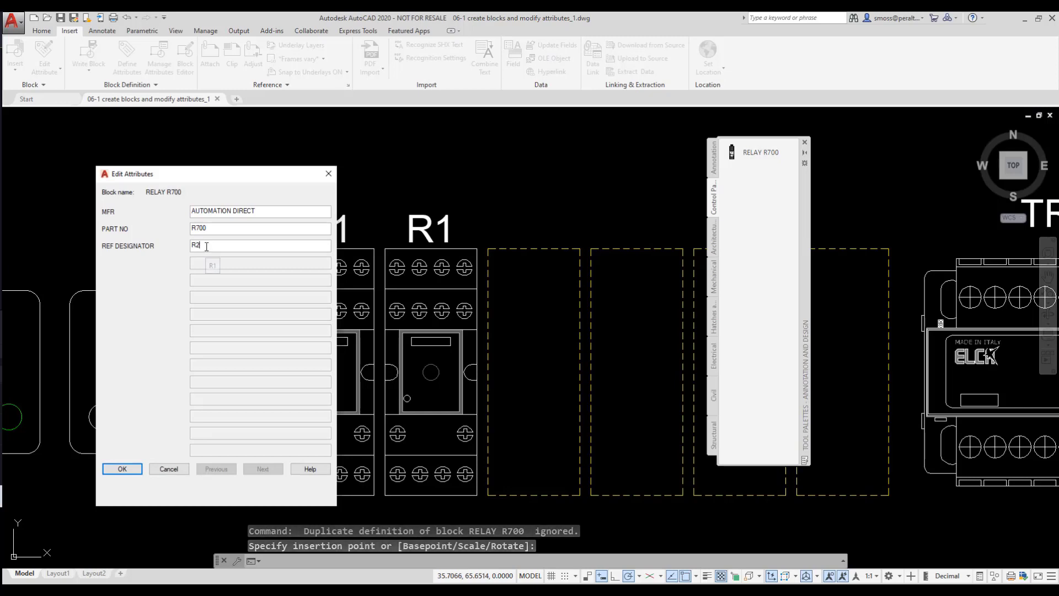
{"action": "left_click", "coordinate": [122, 469]}
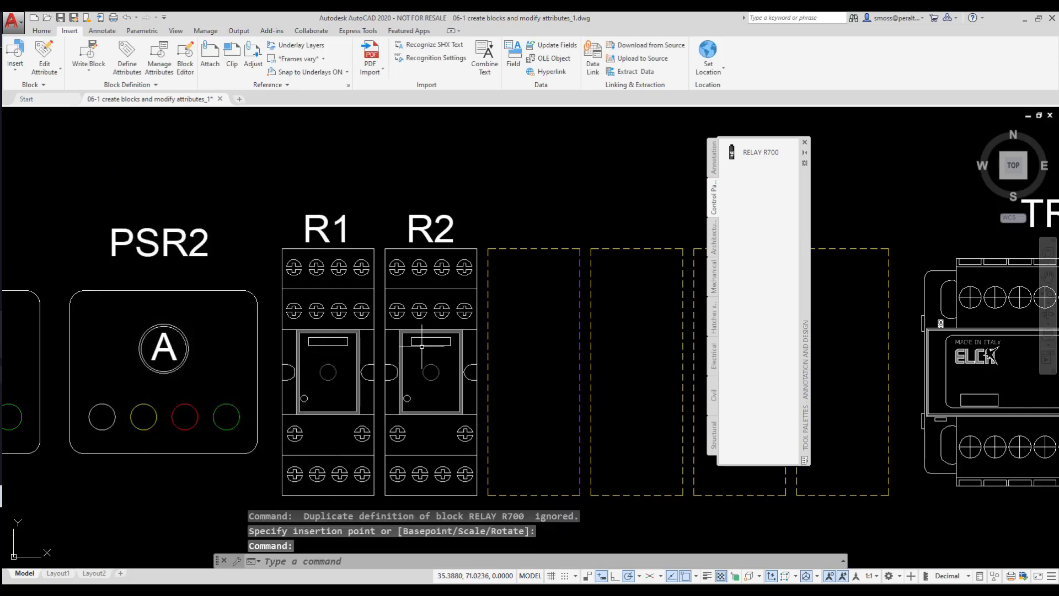
Insert another RELAY R700 in the dashed outline beside R2, with reference designator R3
{"action": "left_click", "coordinate": [756, 152]}
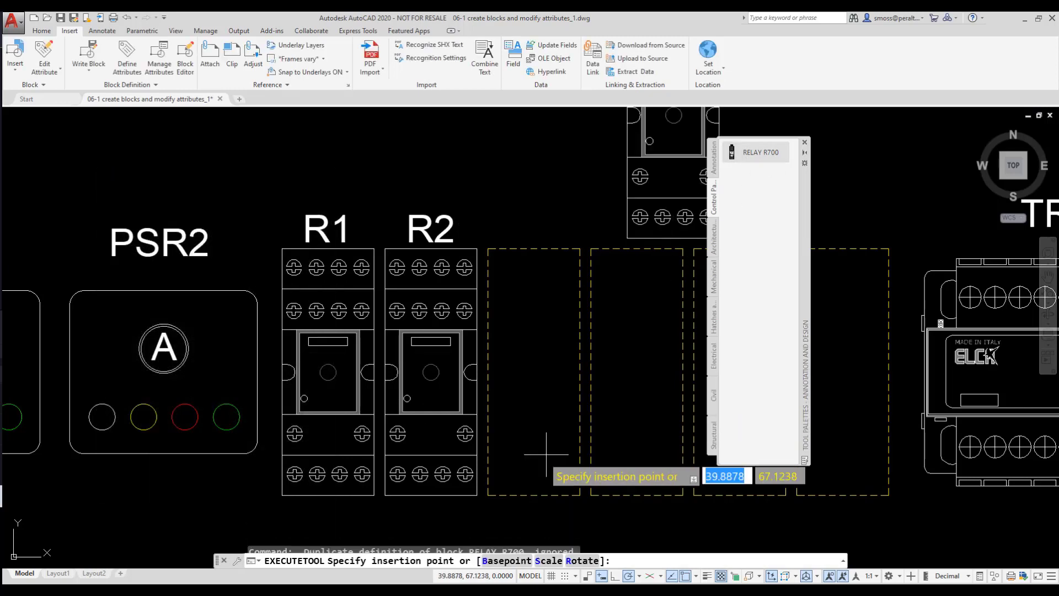
{"action": "left_click", "coordinate": [559, 488]}
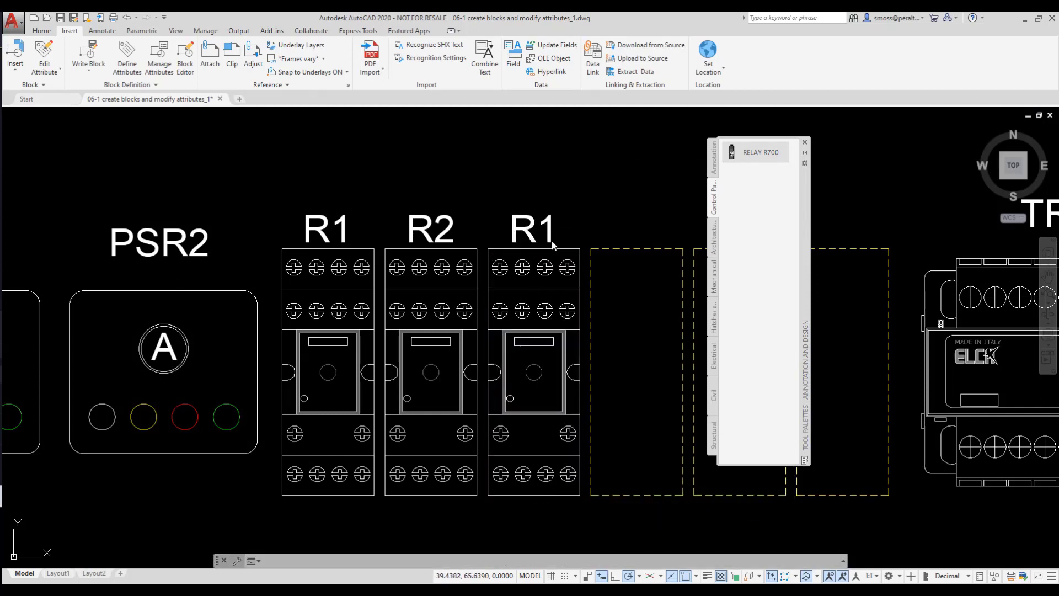
{"action": "left_click", "coordinate": [215, 246]}
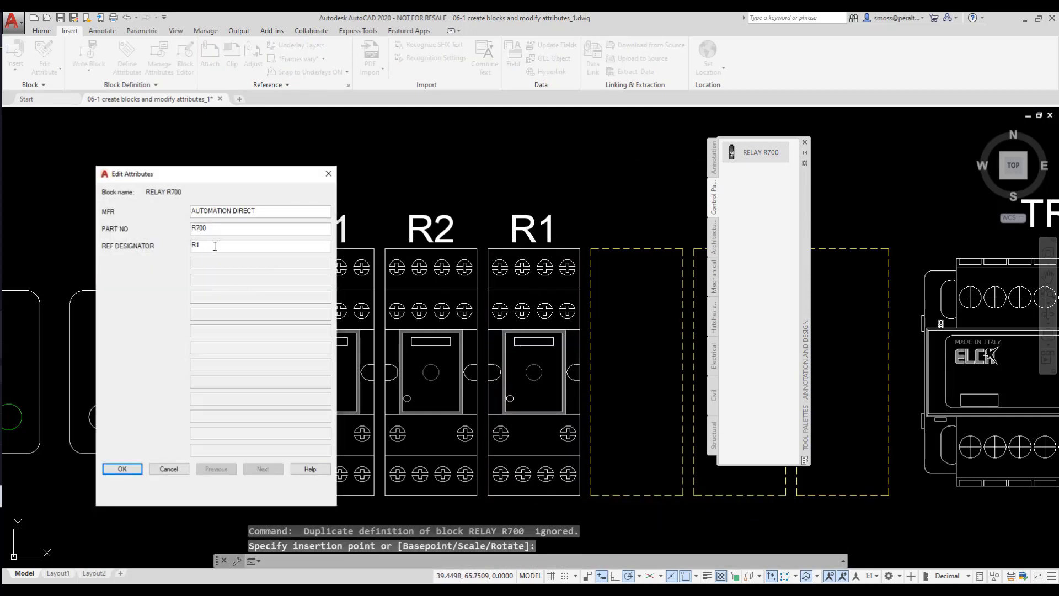
{"action": "left_click", "coordinate": [122, 468]}
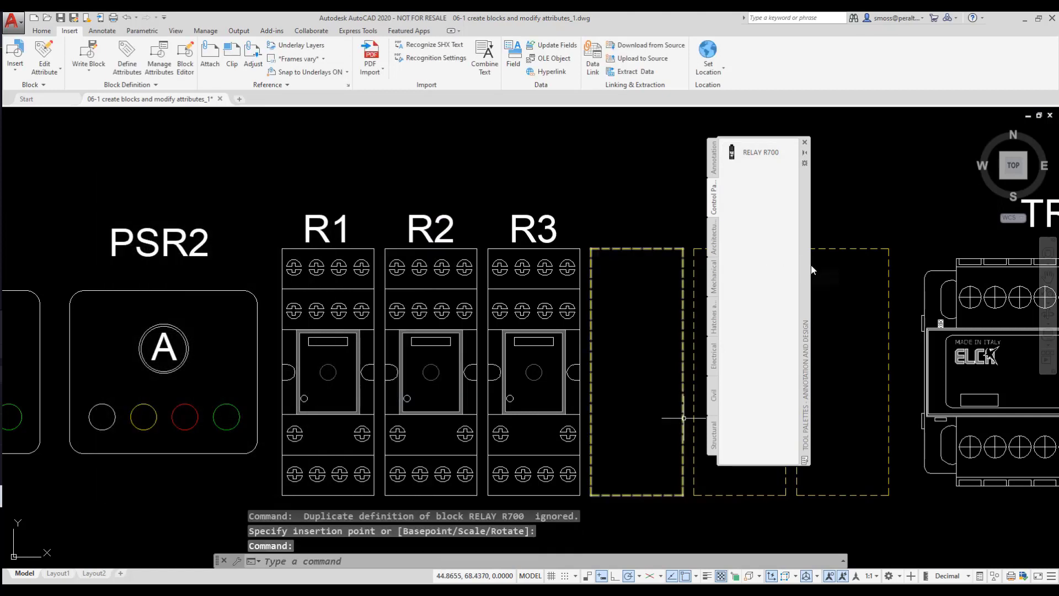
Move the tool palettes off the empty outlines and insert a RELAY R700 beside R3 with reference designator R4
{"action": "left_click_drag", "start_coordinate": [805, 269], "coordinate": [461, 282]}
{"action": "left_click", "coordinate": [416, 167]}
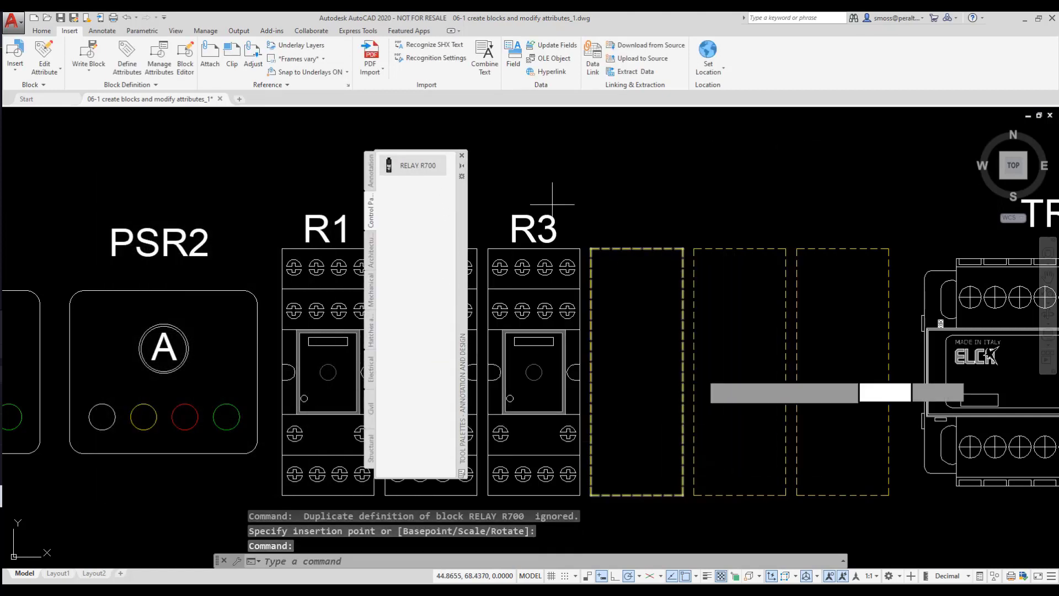
{"action": "left_click", "coordinate": [637, 495]}
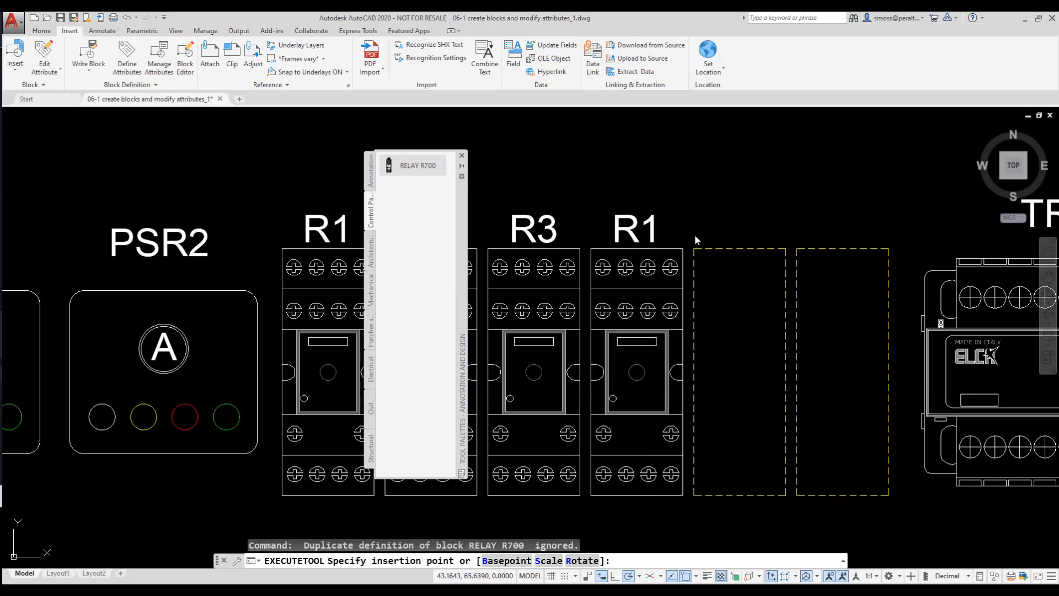
{"action": "left_click", "coordinate": [218, 246]}
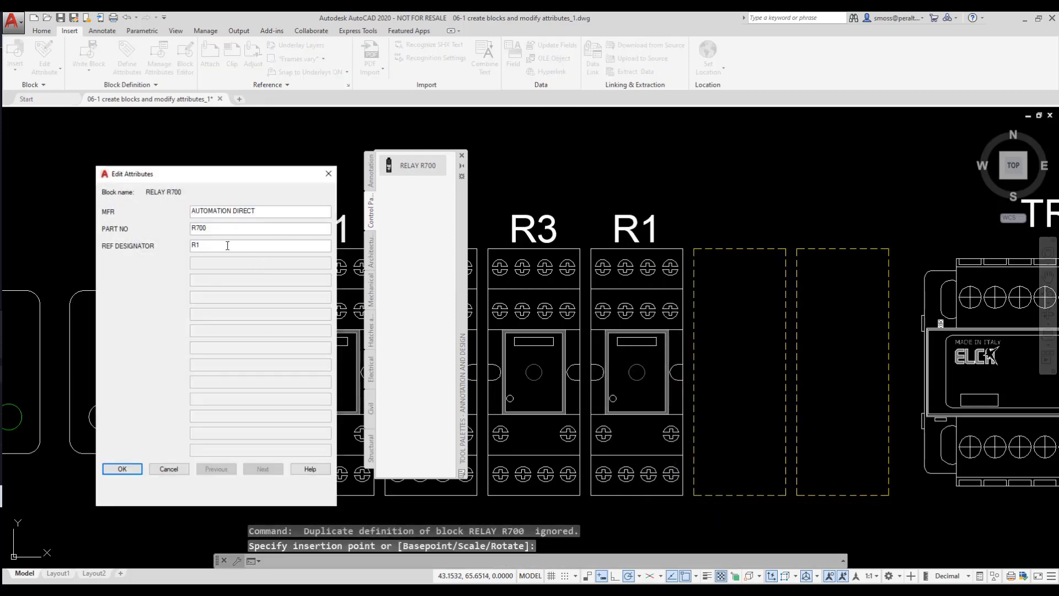
{"action": "type", "text": "4"}
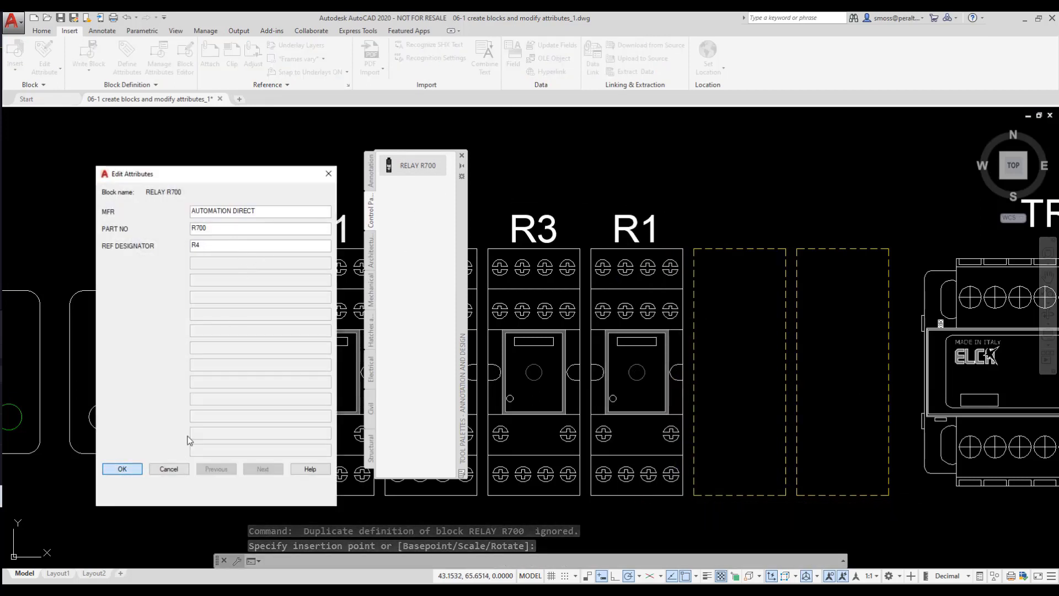
{"action": "left_click", "coordinate": [122, 468]}
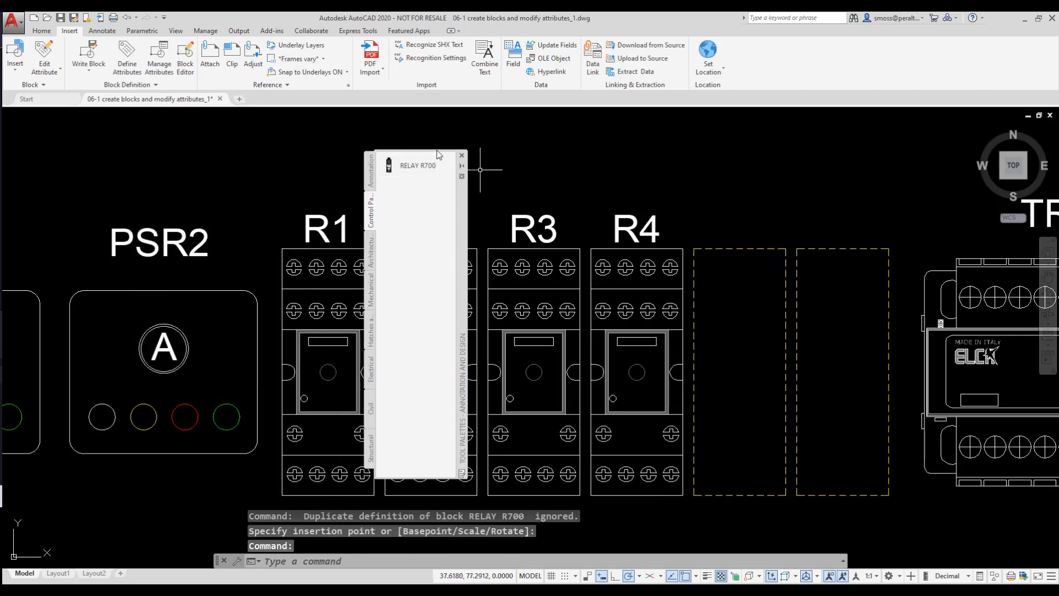
Insert RELAY R700 blocks in the last two dashed outlines as R5 and R6, and close the tool palettes
{"action": "left_click", "coordinate": [418, 165]}
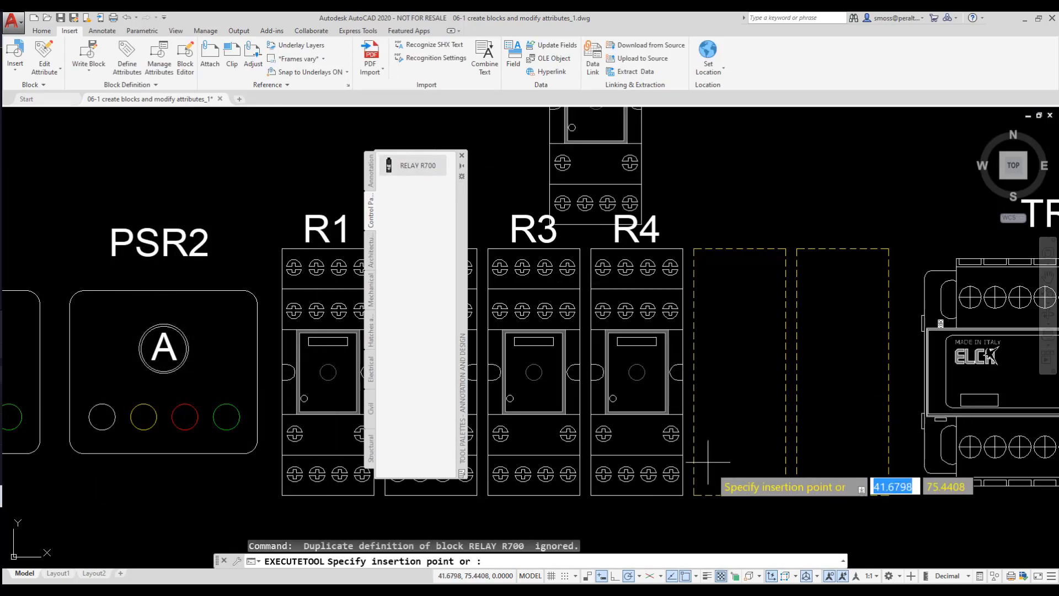
{"action": "left_click", "coordinate": [740, 495]}
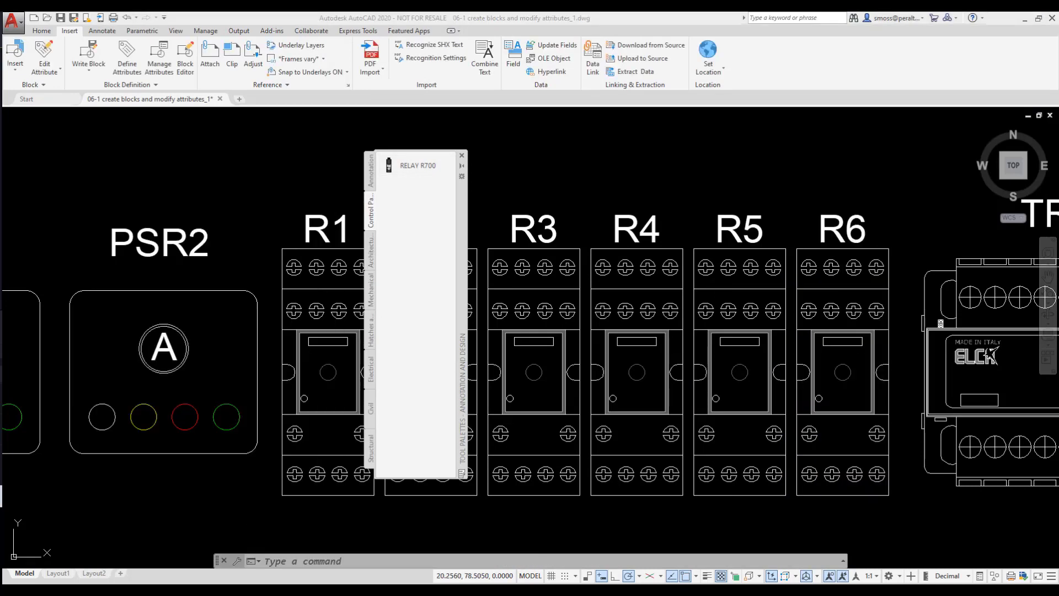
{"action": "left_click", "coordinate": [461, 155]}
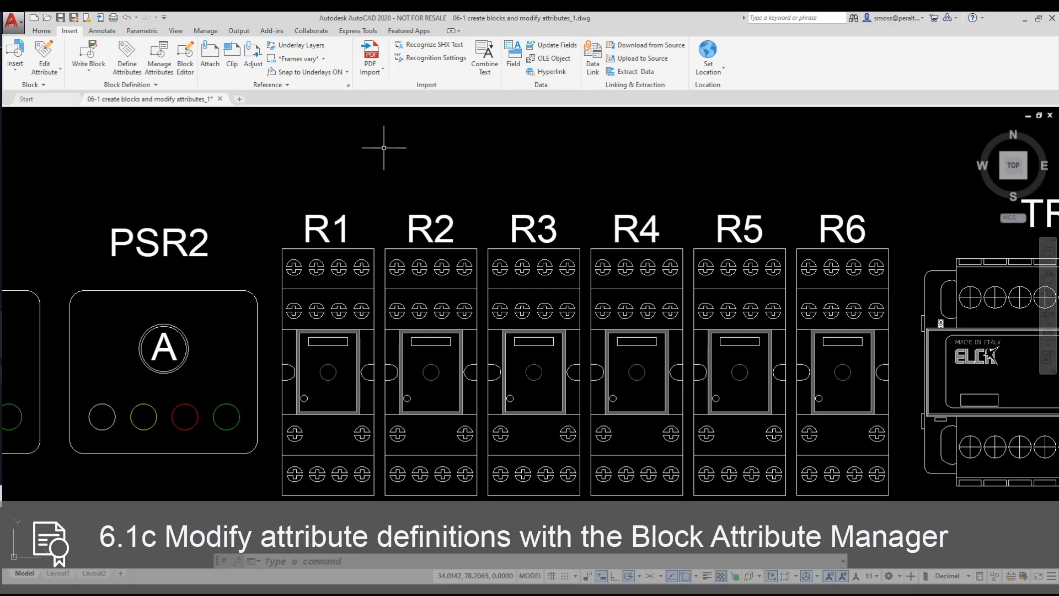
Open the Block Attribute Manager (BATTMAN) and move it clear of the relay labels
{"action": "type", "text": "BATTMAN"}
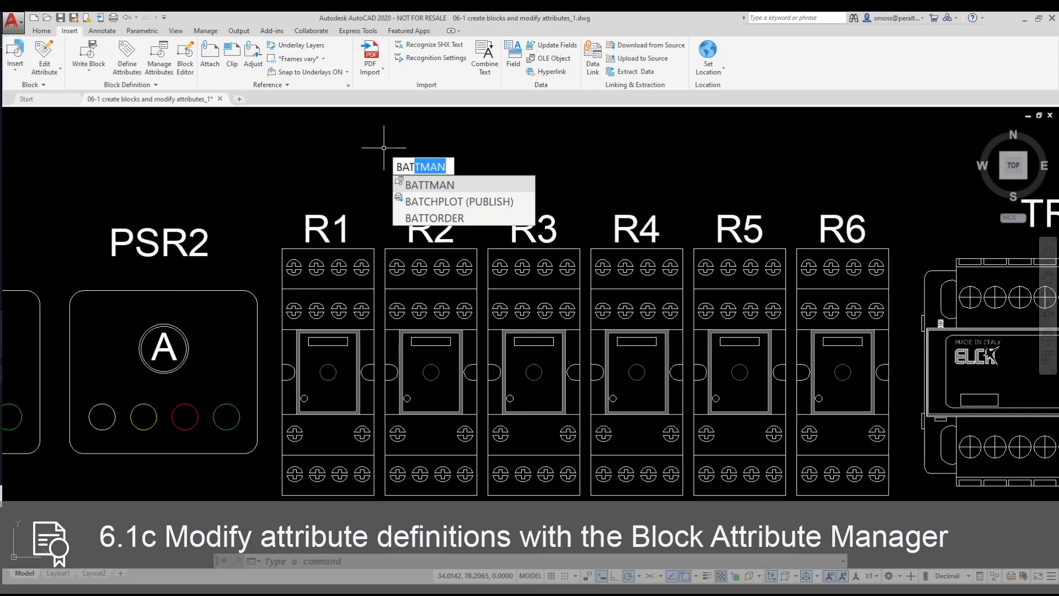
{"action": "key", "text": "Return"}
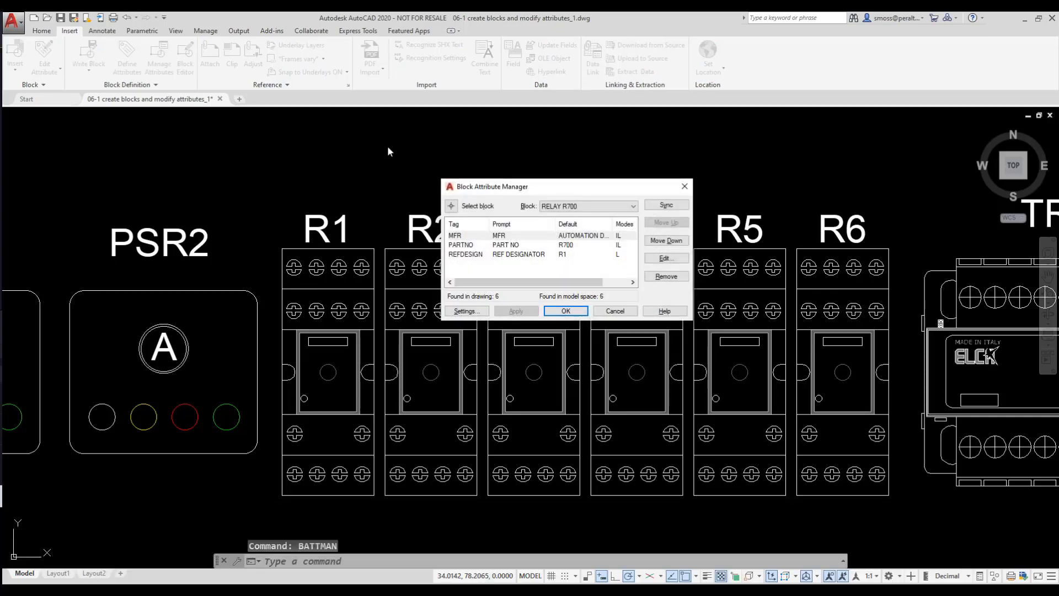
{"action": "left_click_drag", "start_coordinate": [540, 189], "coordinate": [457, 300]}
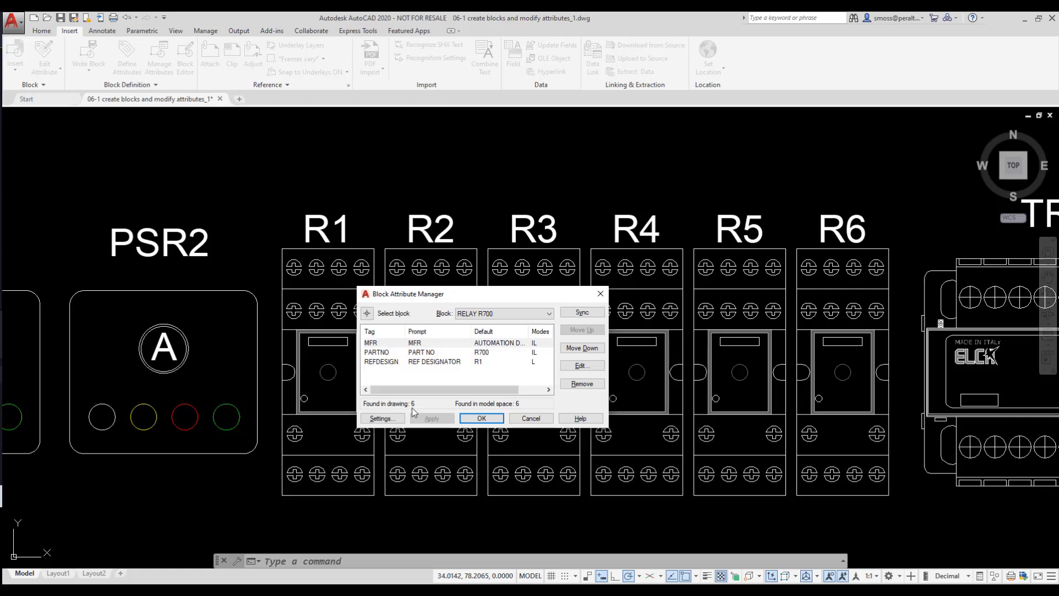
Review the REFDESIGN attribute's mode and text options for RELAY R700, set its color to Yellow, and accept the change
{"action": "left_click", "coordinate": [386, 362]}
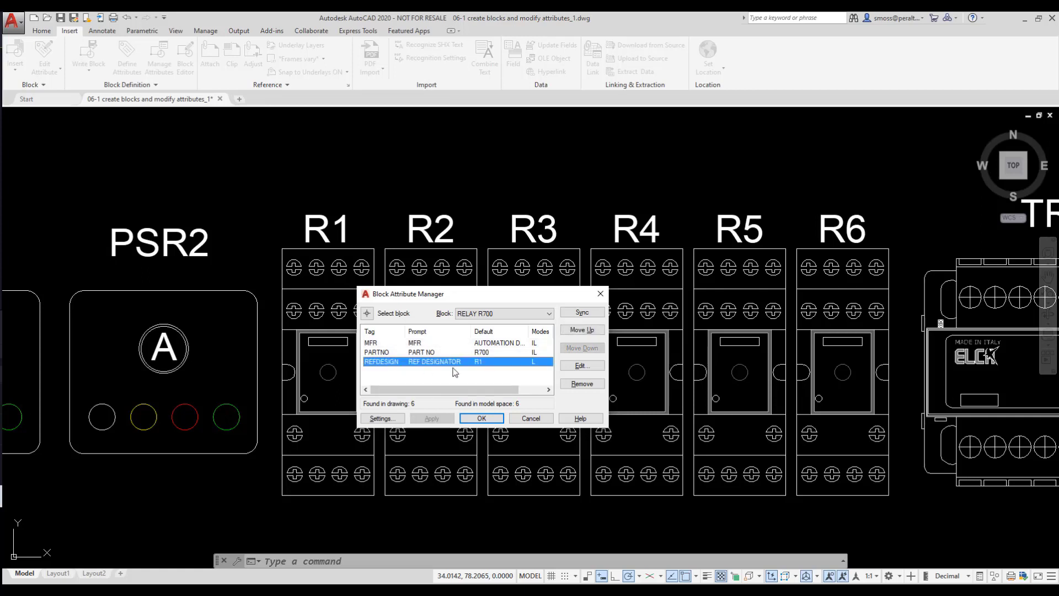
{"action": "left_click", "coordinate": [581, 367]}
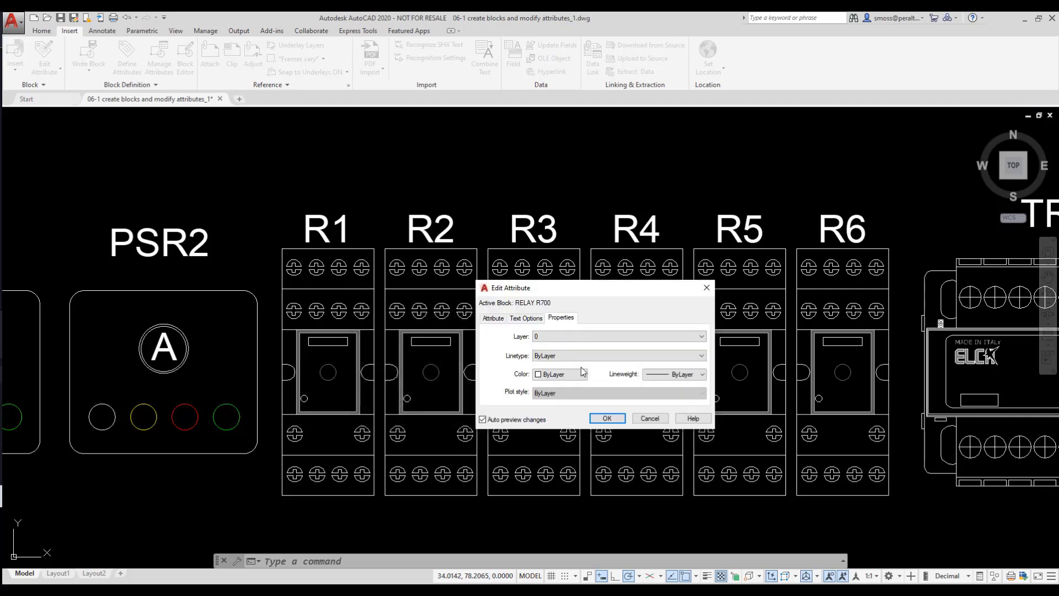
{"action": "left_click", "coordinate": [494, 318]}
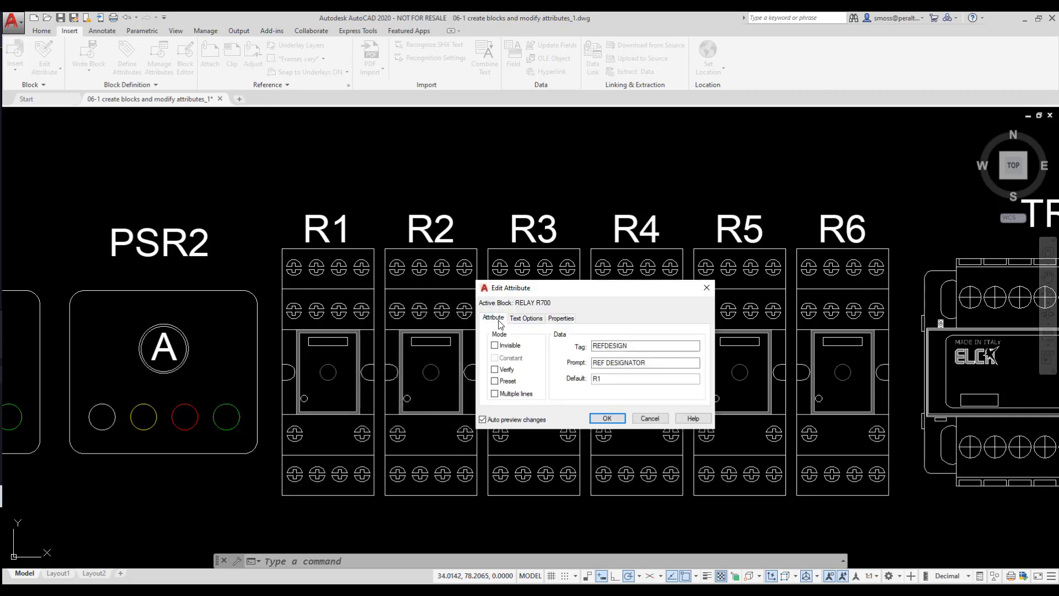
{"action": "left_click", "coordinate": [525, 319]}
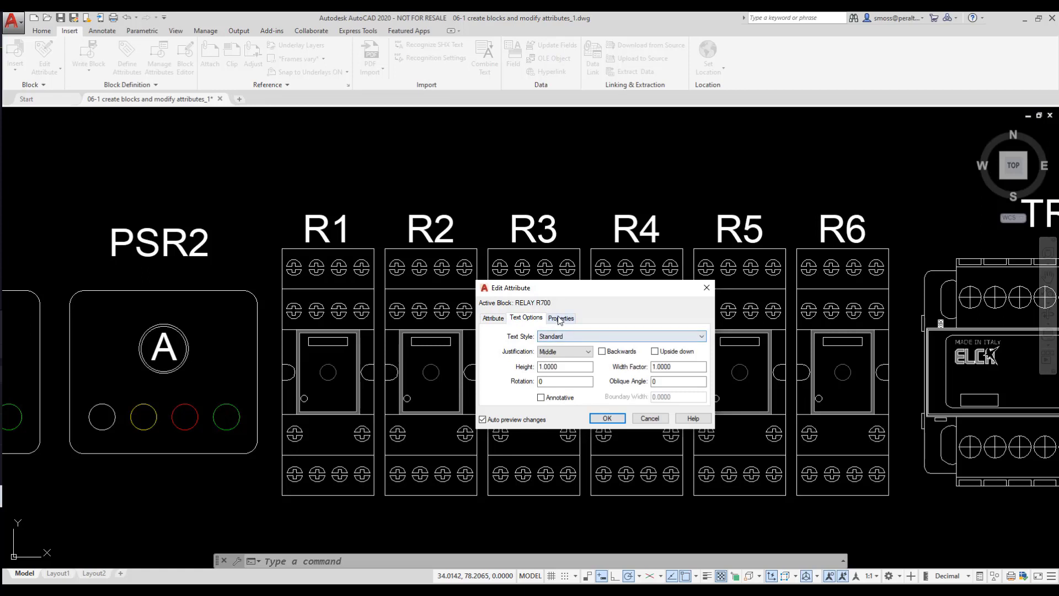
{"action": "left_click", "coordinate": [561, 318]}
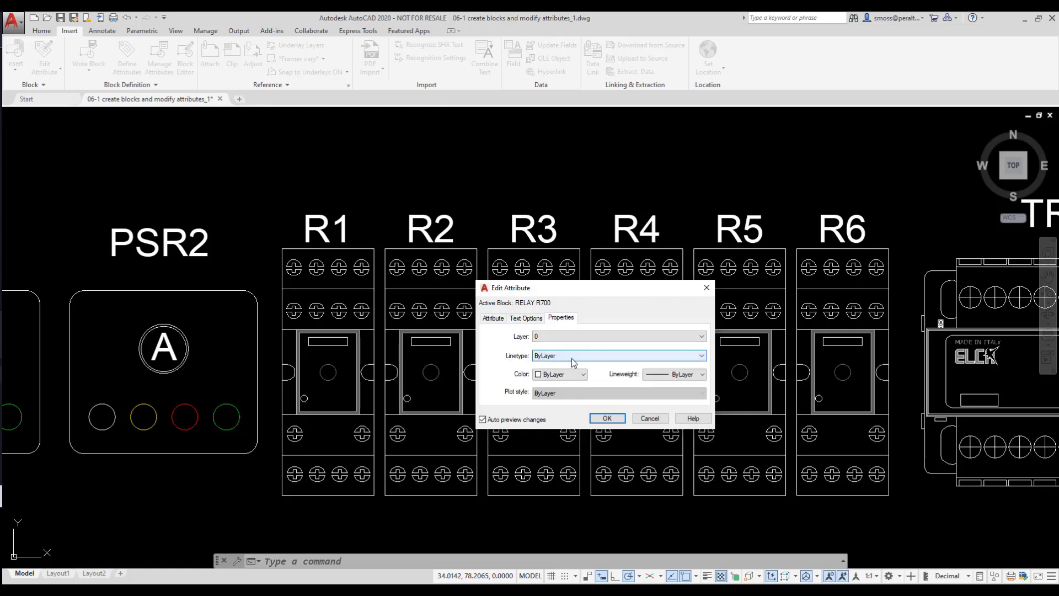
{"action": "left_click", "coordinate": [561, 375]}
{"action": "left_click", "coordinate": [554, 414]}
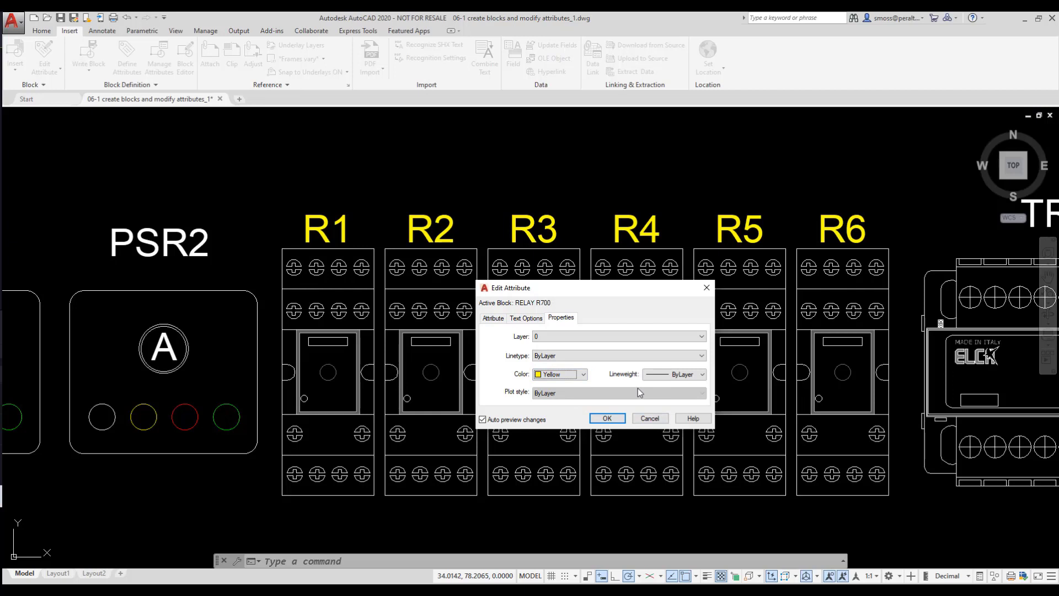
{"action": "left_click", "coordinate": [607, 419]}
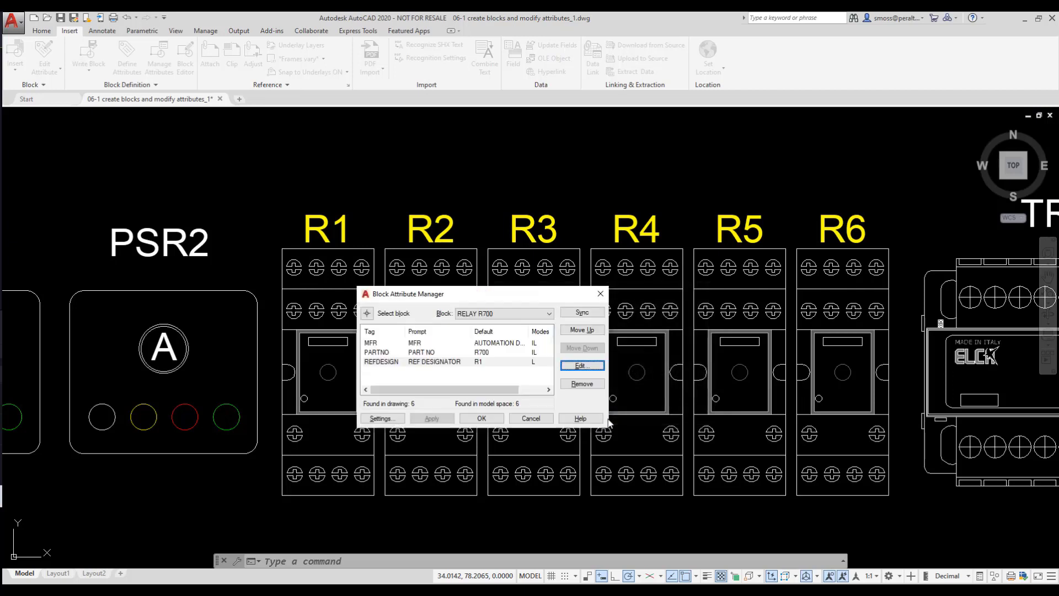
{"action": "left_click", "coordinate": [436, 419]}
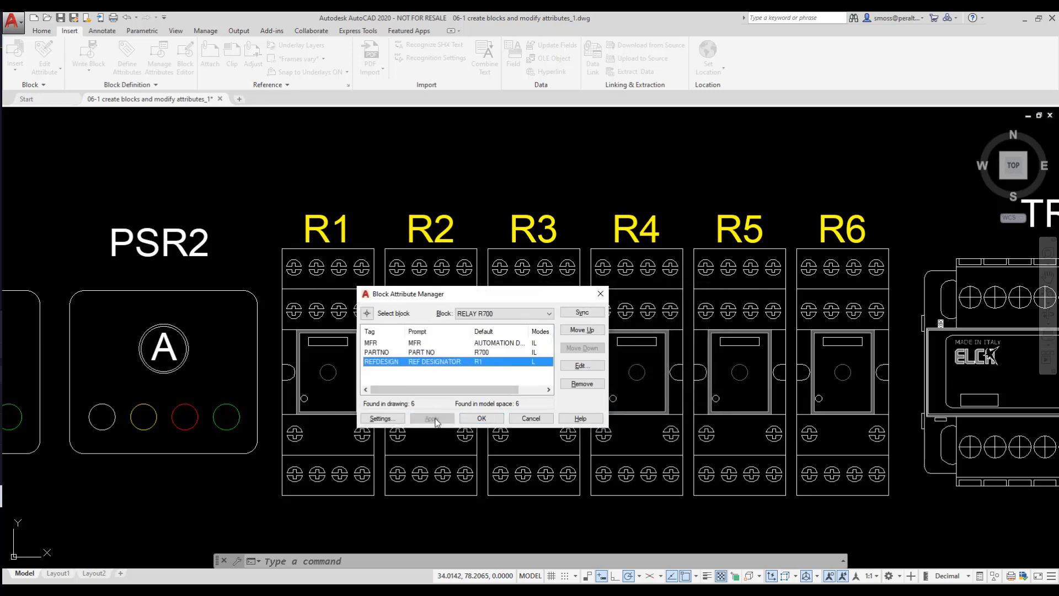
{"action": "left_click", "coordinate": [476, 419]}
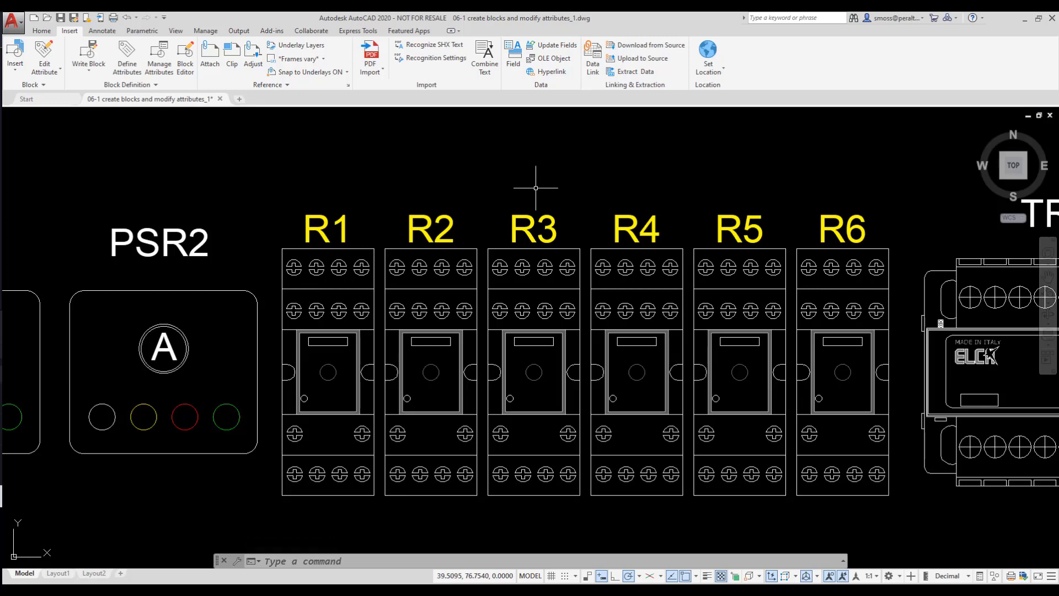
Open DesignCenter (ADC) with the relay row and the dashed outlines below it in view
{"action": "scroll", "coordinate": [536, 188], "scroll_direction": "down", "scroll_amount": 4}
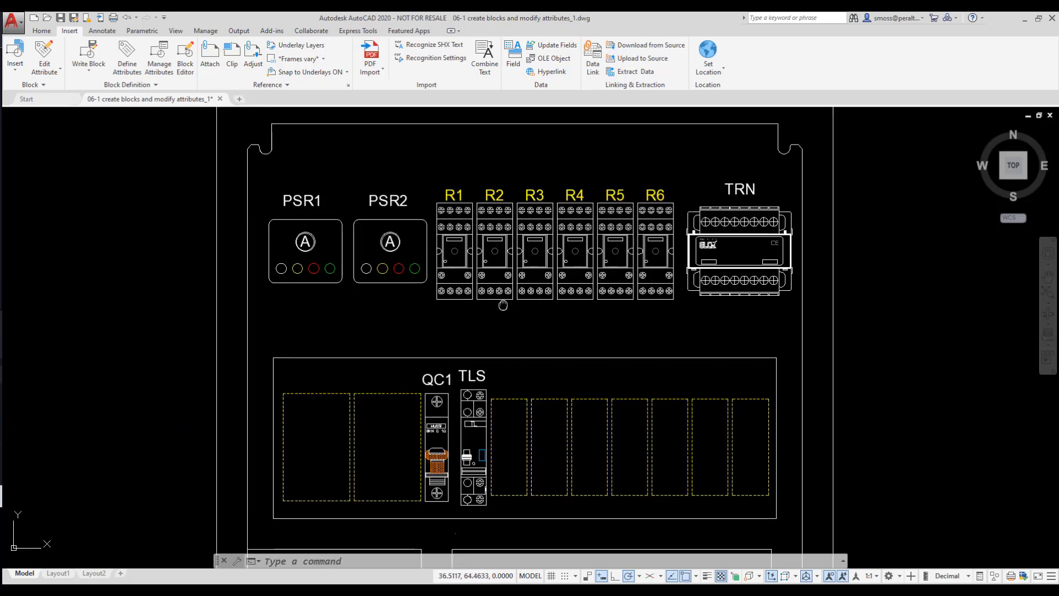
{"action": "middle_click_drag", "start_coordinate": [505, 319], "coordinate": [487, 276]}
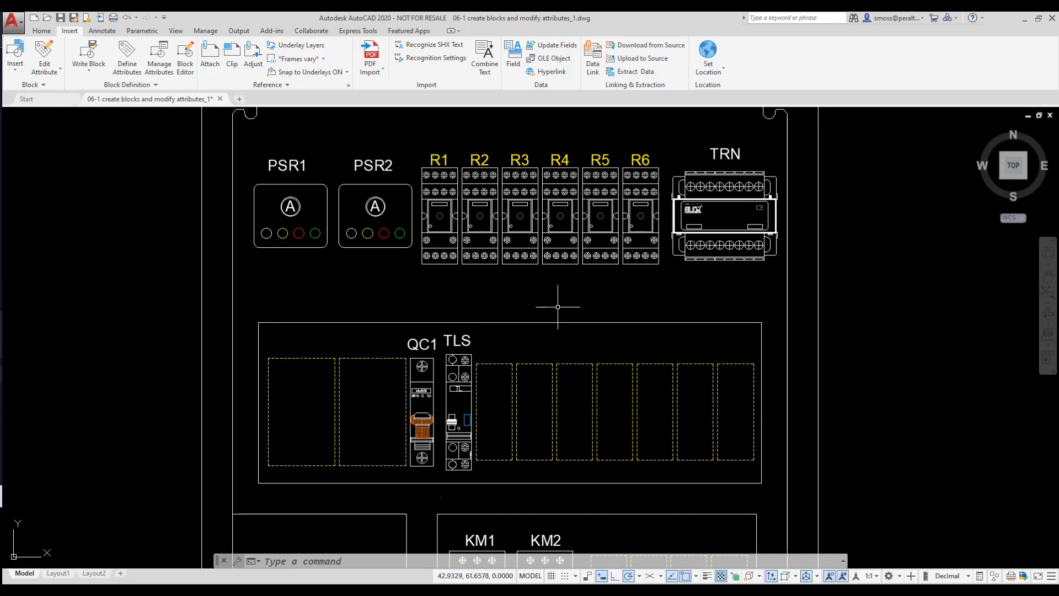
{"action": "type", "text": "ADC"}
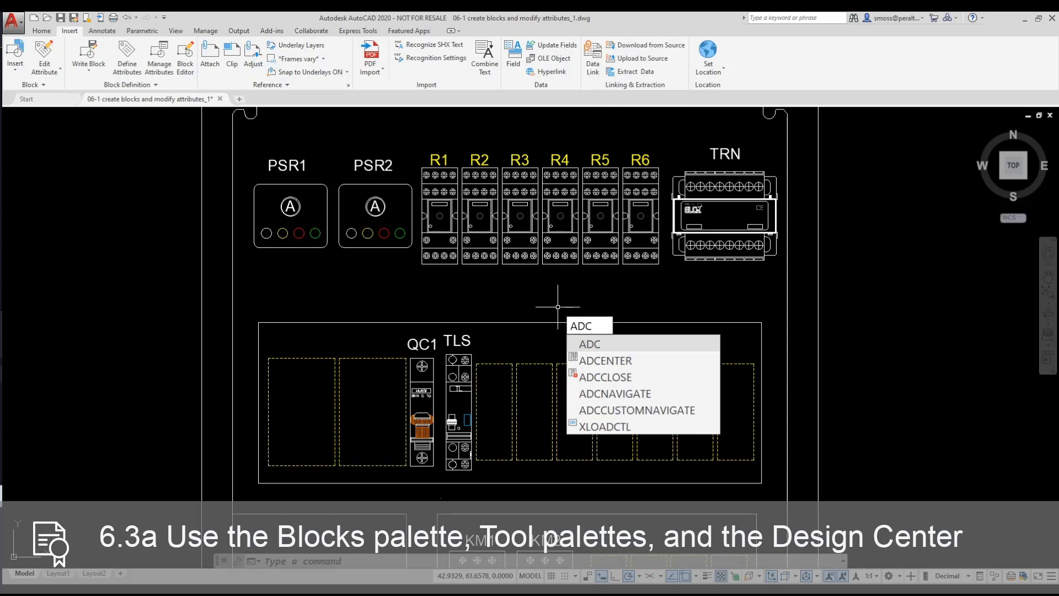
{"action": "key", "text": "Return"}
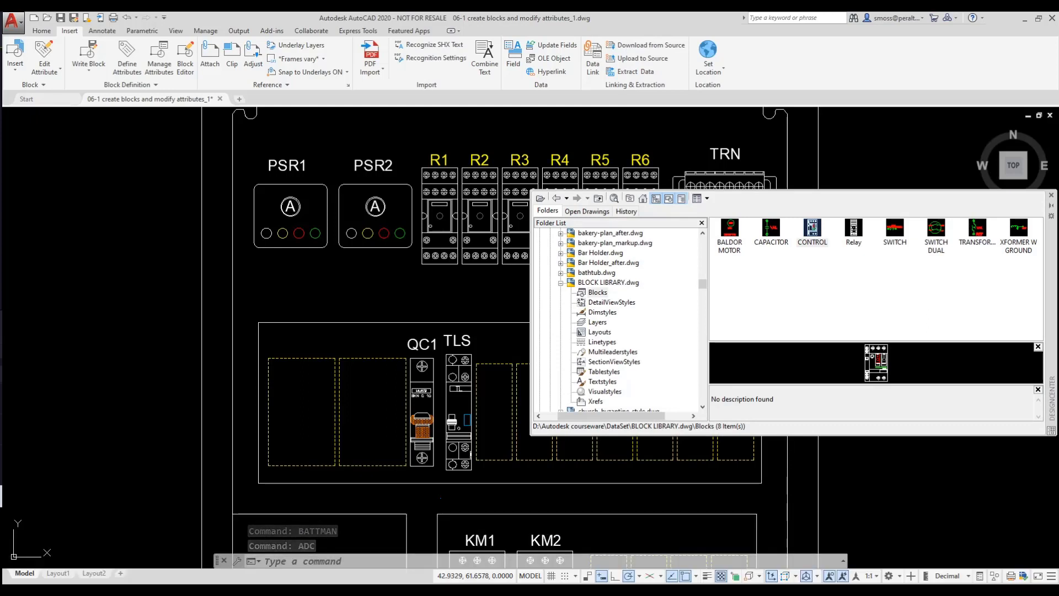
Load BLOCK LIBRARY.dwg from the DataSet folder into DesignCenter and display its blocks
{"action": "left_click", "coordinate": [541, 199]}
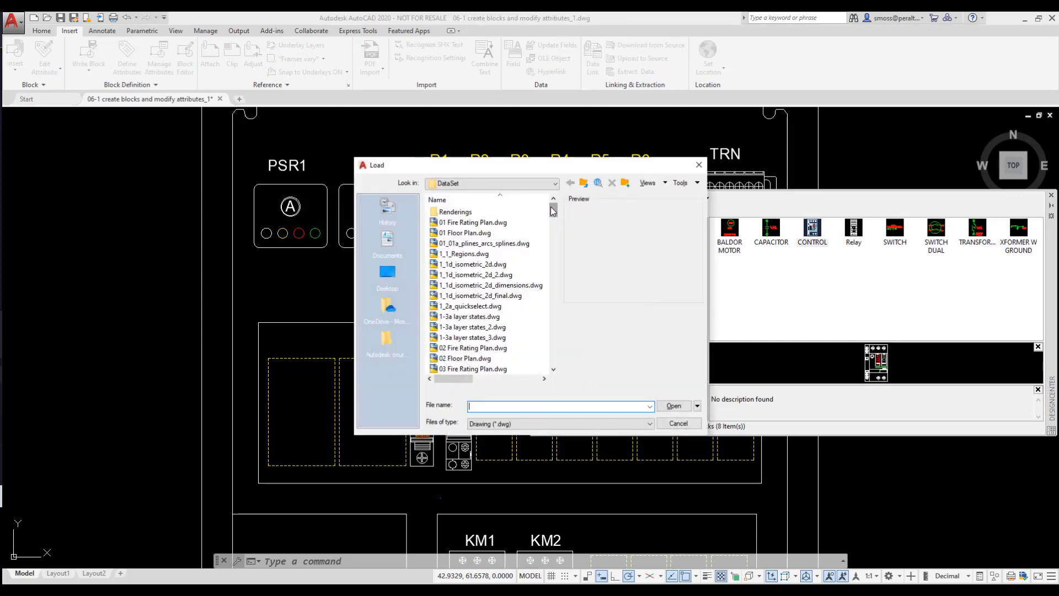
{"action": "left_click_drag", "start_coordinate": [554, 212], "coordinate": [553, 261]}
{"action": "left_click", "coordinate": [470, 306]}
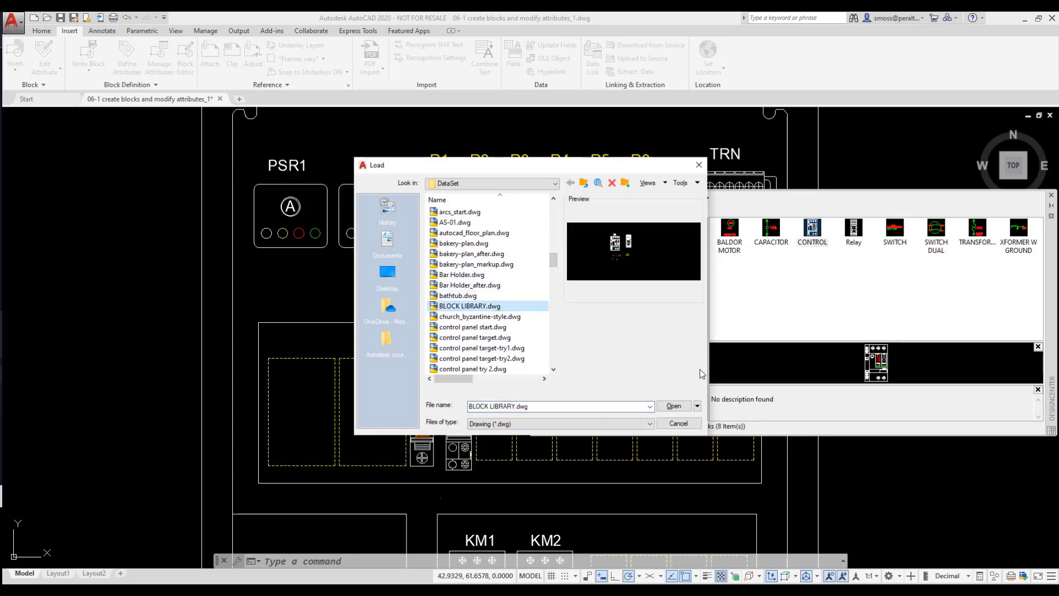
{"action": "left_click", "coordinate": [674, 406]}
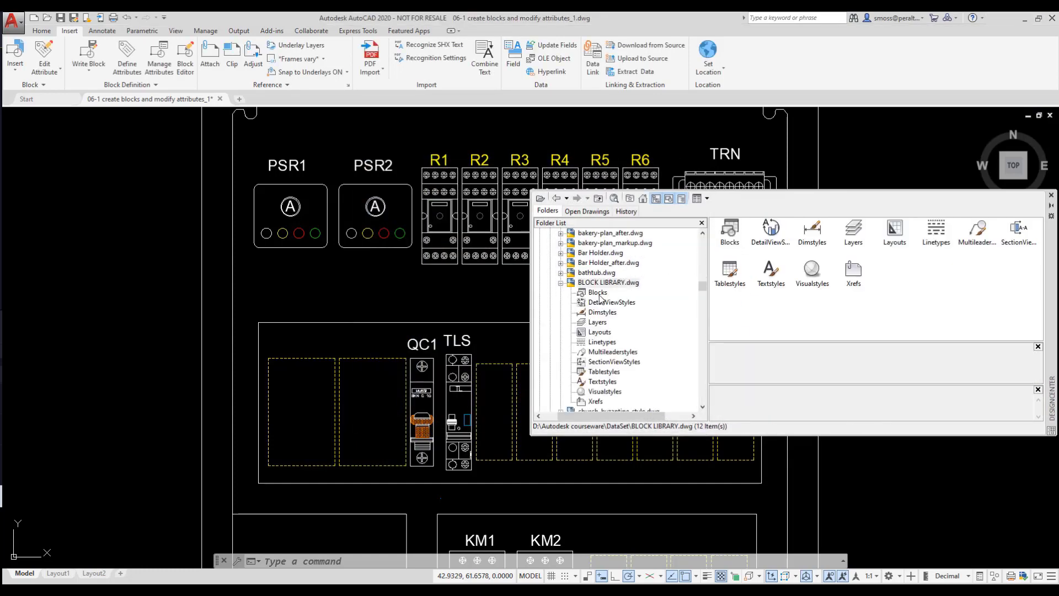
{"action": "left_click", "coordinate": [599, 293]}
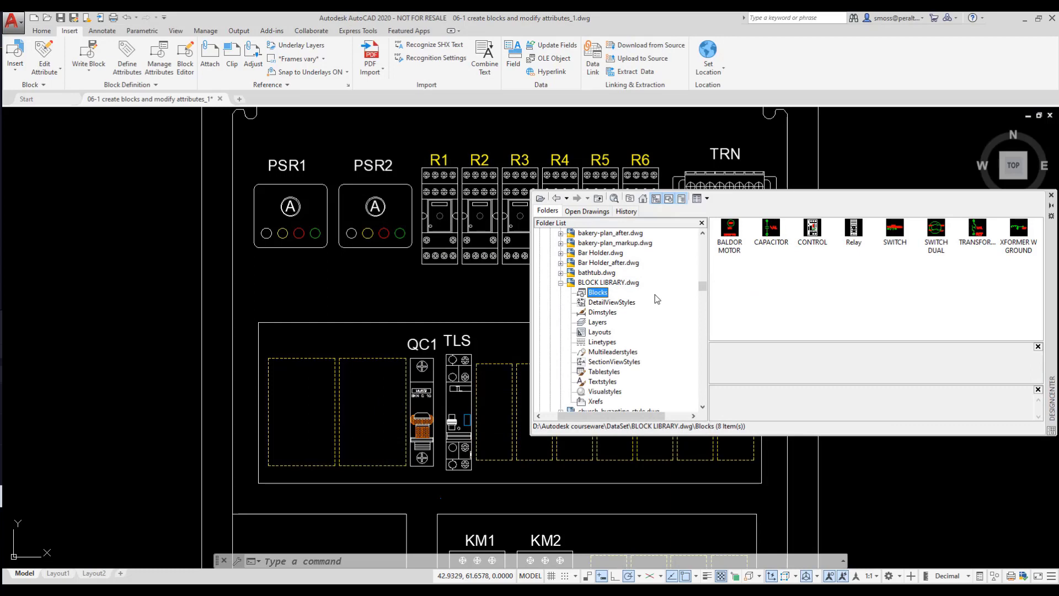
Insert the CONTROL block at scale 1 in the first dashed outline beneath PSR1 with control reference Q1, and close DesignCenter
{"action": "left_click", "coordinate": [812, 236]}
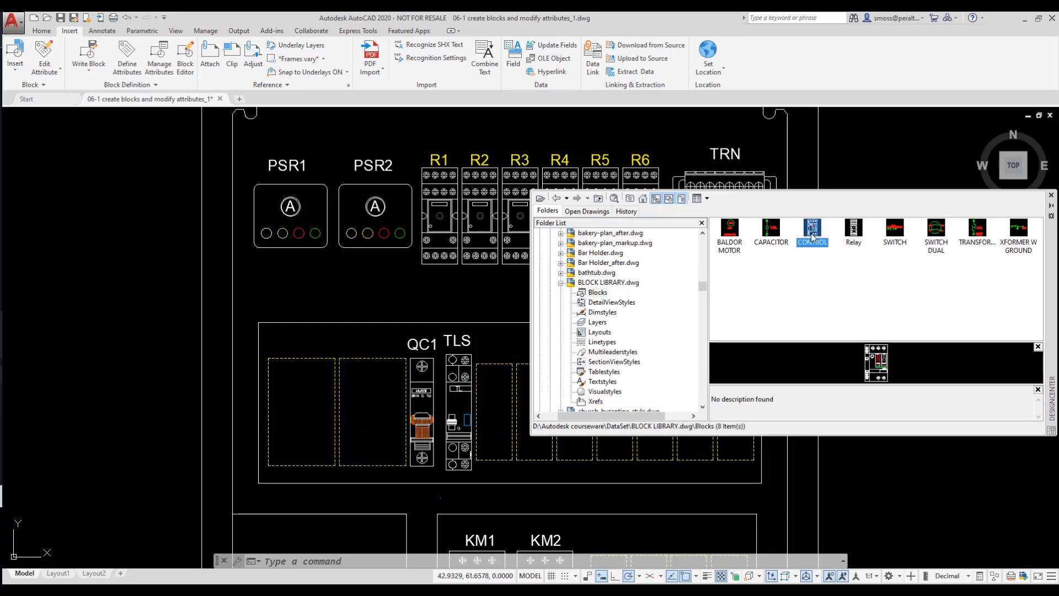
{"action": "right_click", "coordinate": [812, 236]}
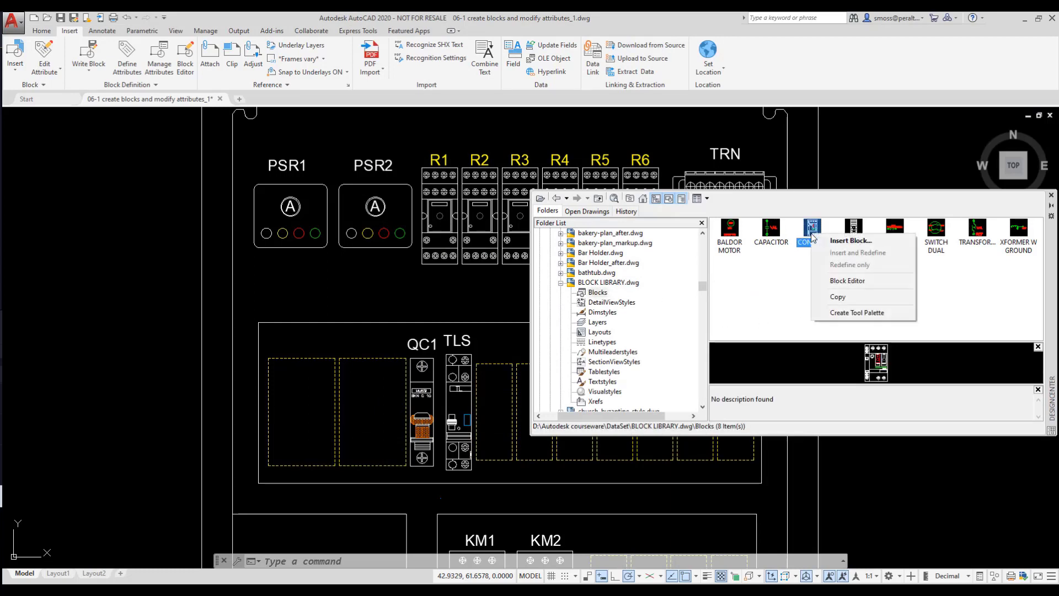
{"action": "left_click", "coordinate": [845, 241]}
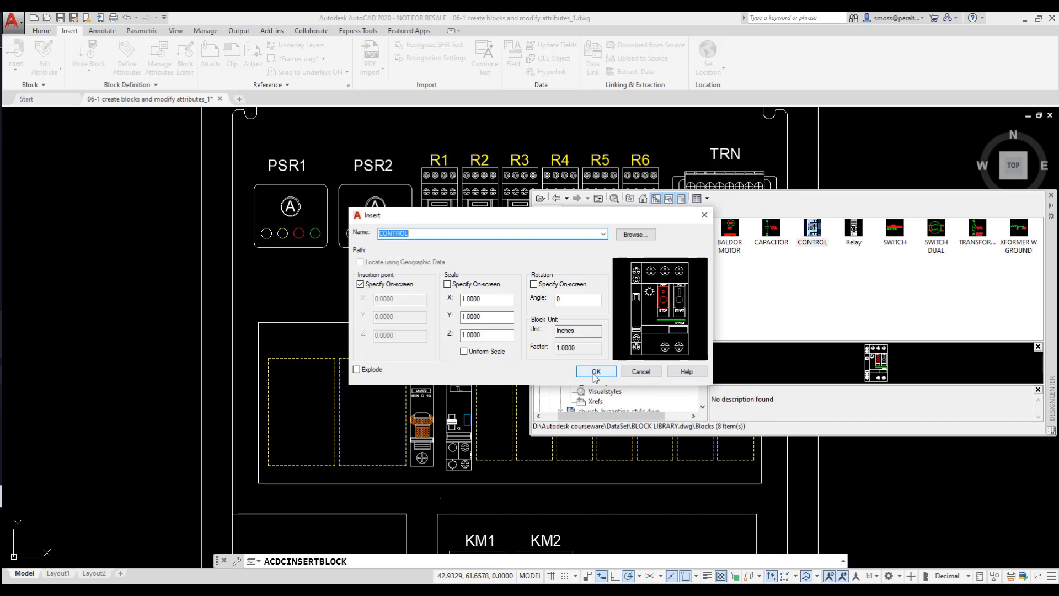
{"action": "left_click", "coordinate": [596, 371]}
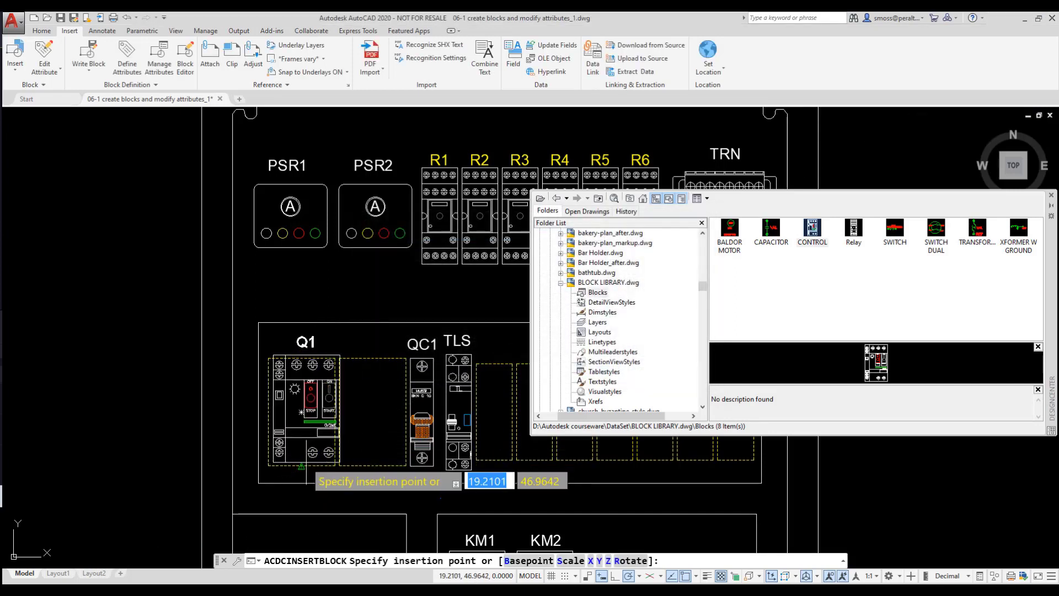
{"action": "left_click", "coordinate": [307, 467]}
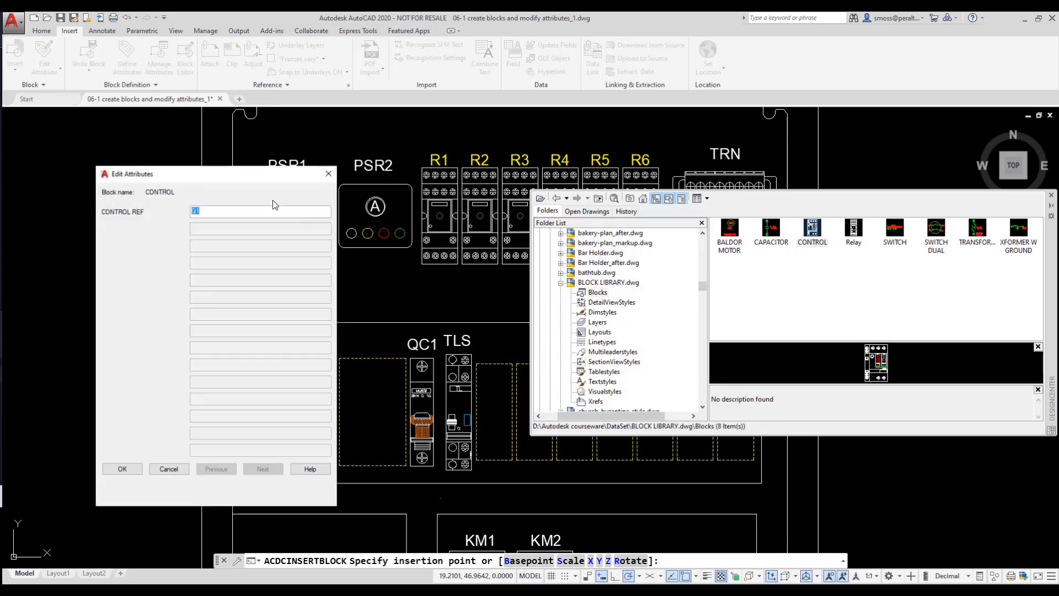
{"action": "left_click_drag", "start_coordinate": [255, 177], "coordinate": [586, 226]}
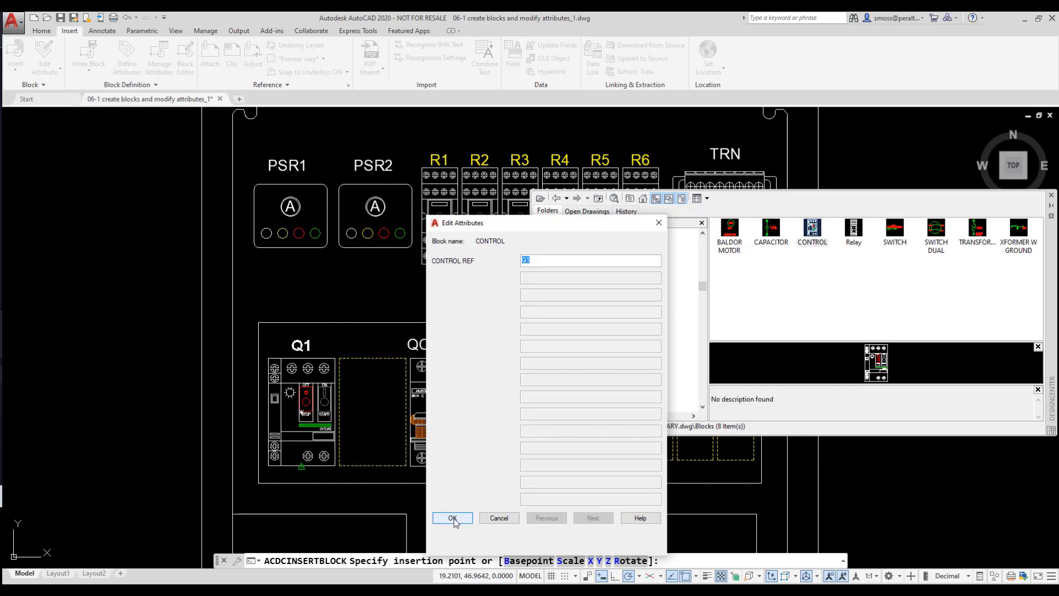
{"action": "left_click", "coordinate": [453, 518]}
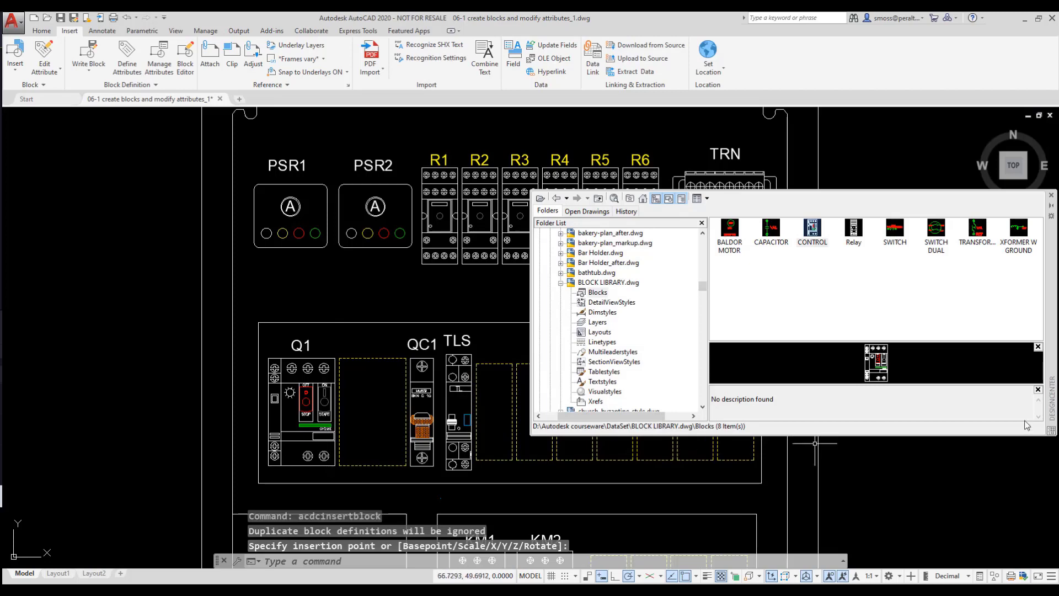
{"action": "left_click", "coordinate": [1052, 194]}
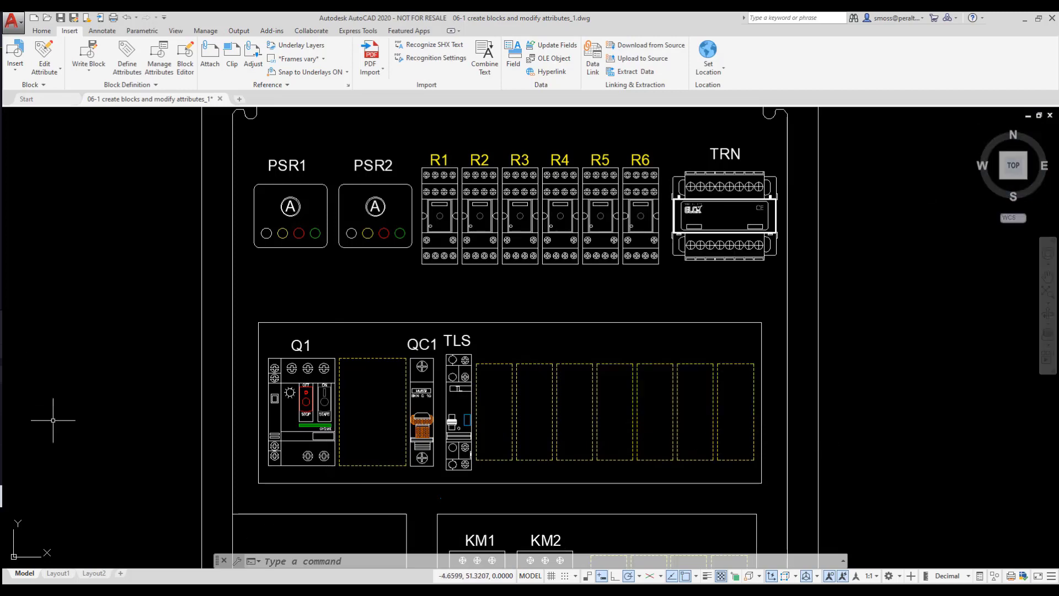